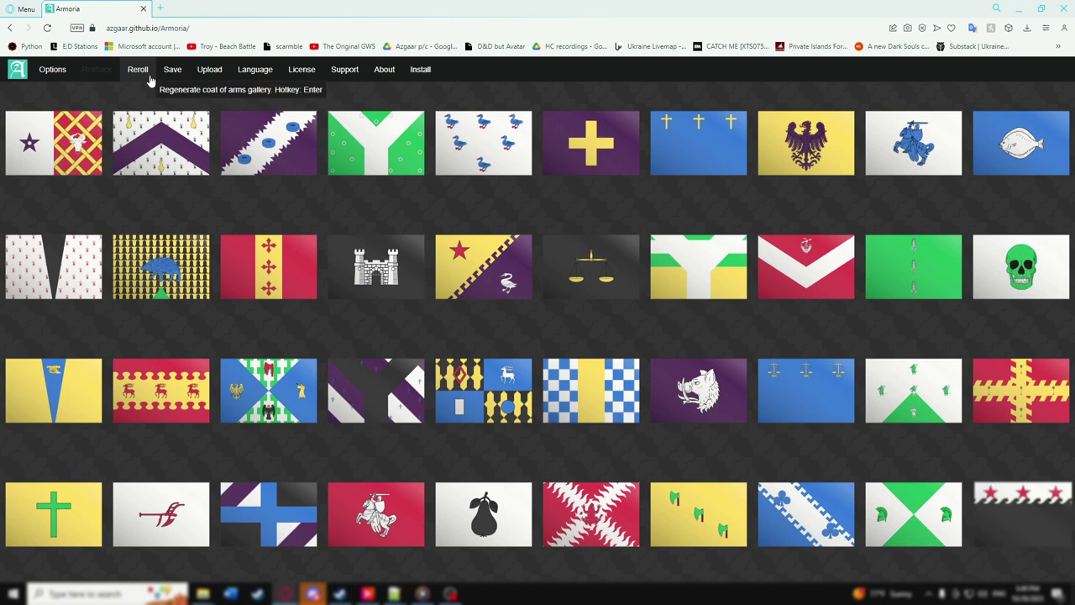
# Choose Heater from the Basic shield shapes so all gallery coats of arms use it
pyautogui.moveTo(170, 72)
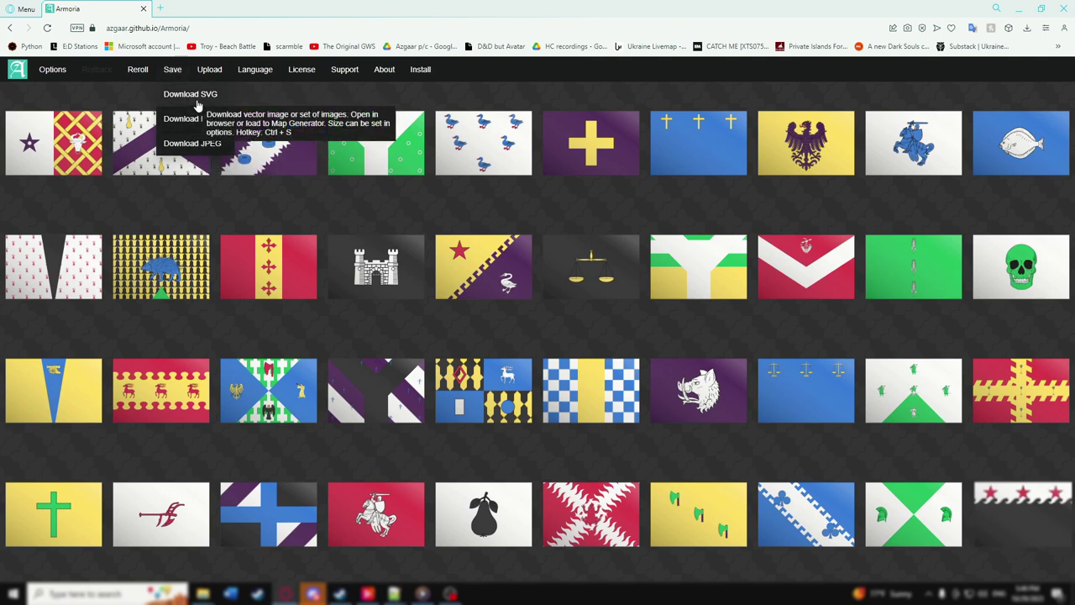
pyautogui.moveTo(208, 76)
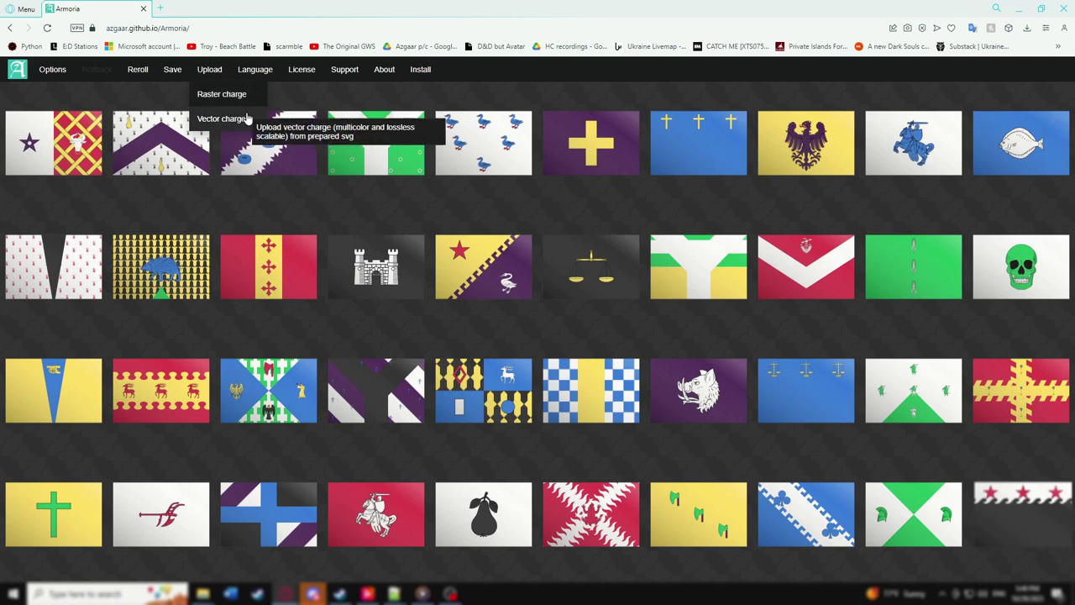
pyautogui.moveTo(250, 74)
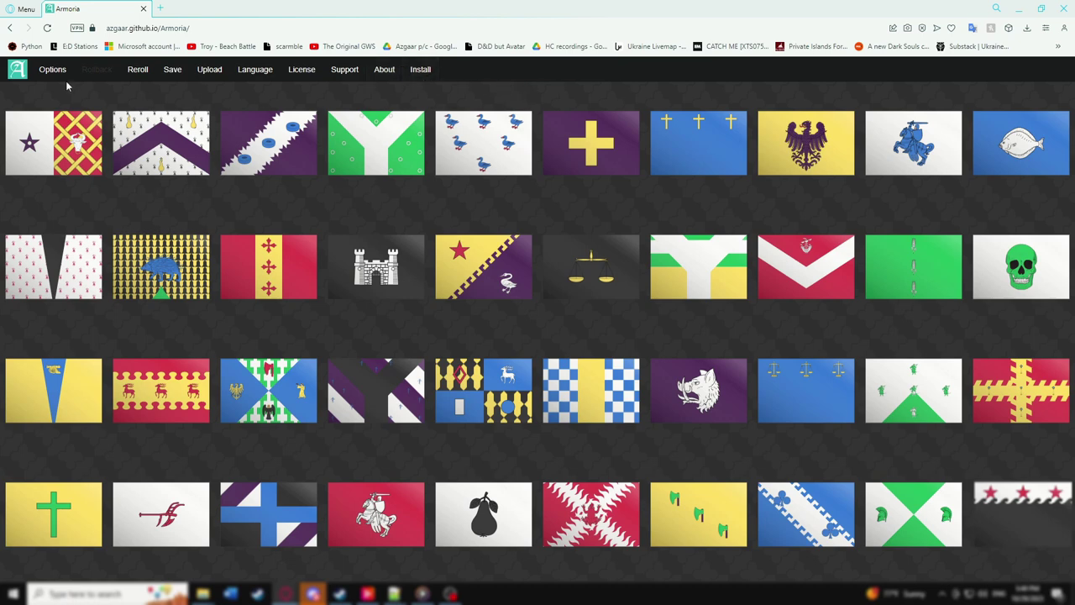
pyautogui.moveTo(49, 77)
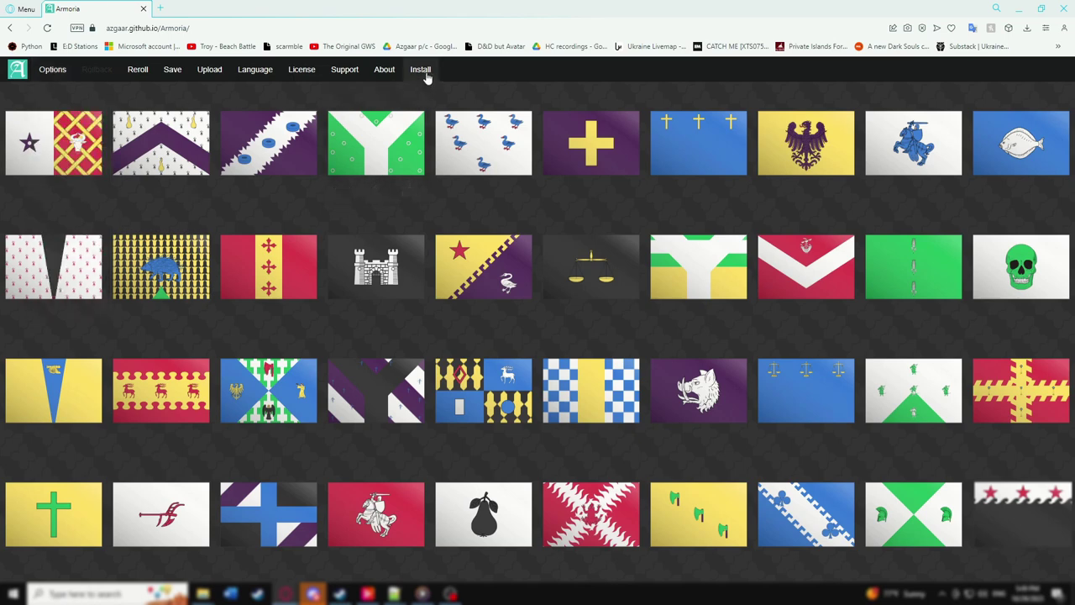
pyautogui.moveTo(62, 98)
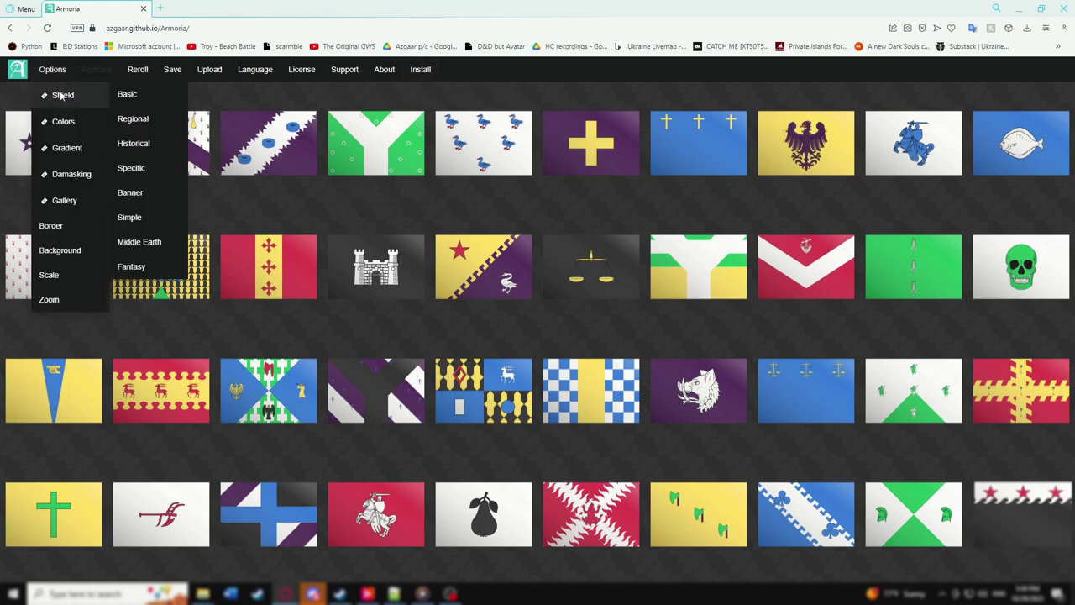
pyautogui.moveTo(146, 99)
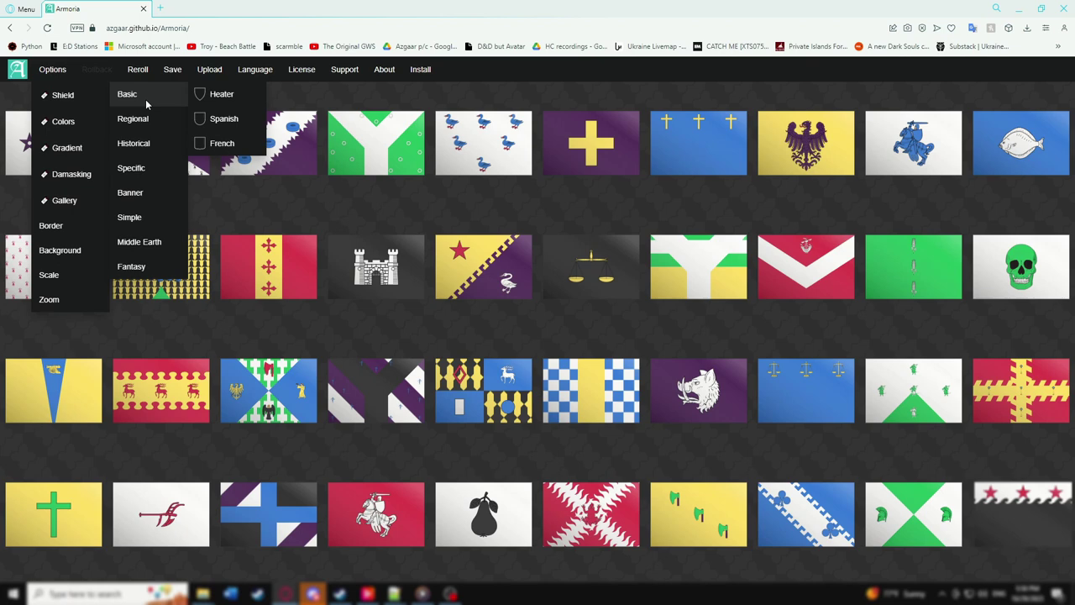
pyautogui.click(234, 98)
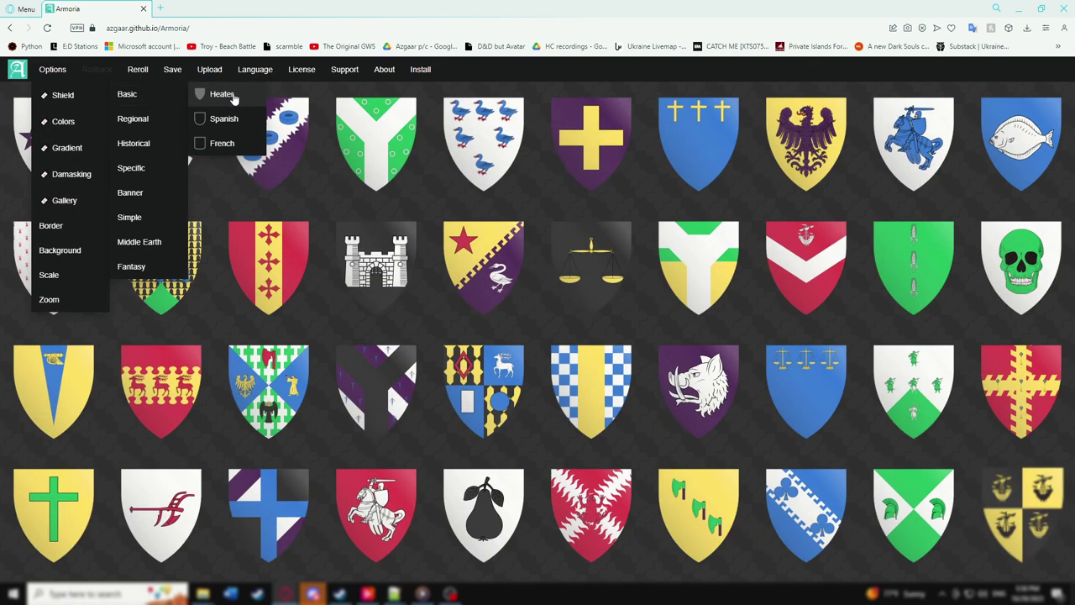
# Try Spotlight shading on the shields, then return the shading to Luster
pyautogui.click(82, 124)
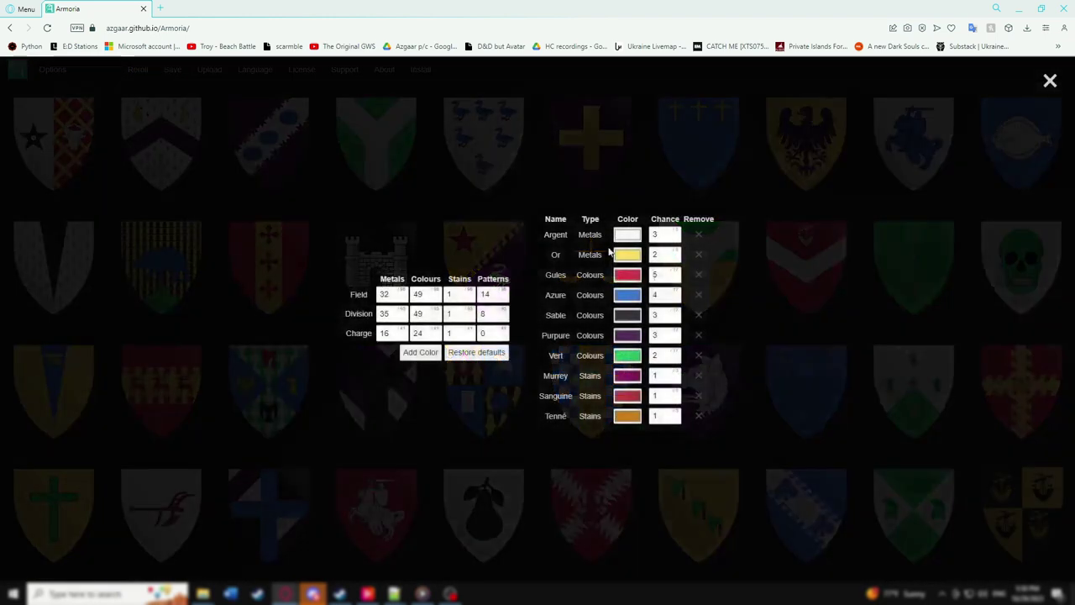
pyautogui.click(1050, 80)
pyautogui.moveTo(67, 148)
pyautogui.click(145, 197)
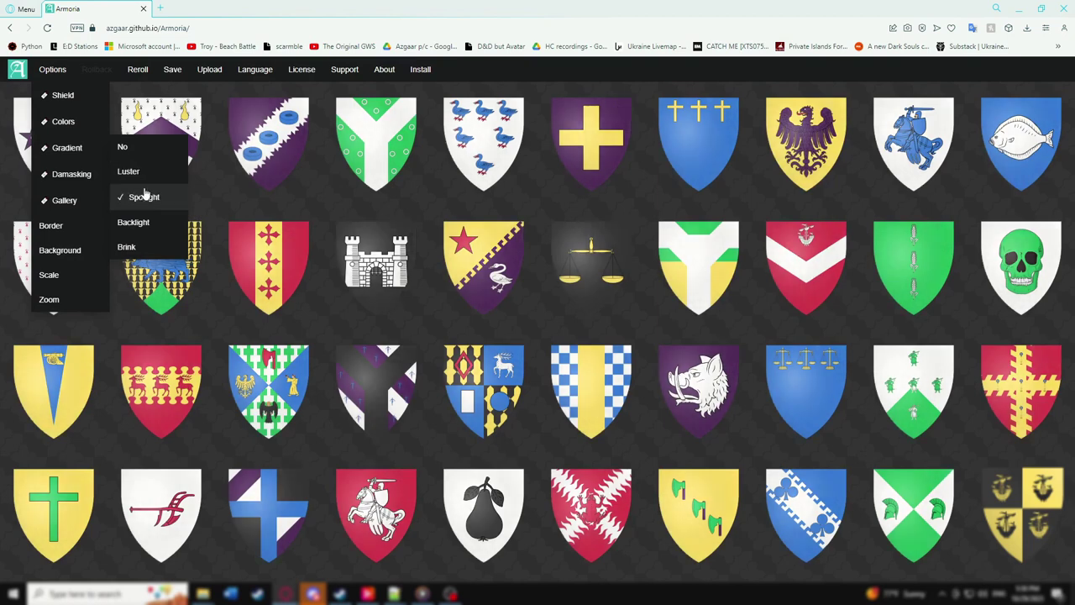
pyautogui.click(145, 174)
# Set the shield damasking to Sennwald after trying Nourse and Tessellation
pyautogui.moveTo(83, 182)
pyautogui.click(132, 199)
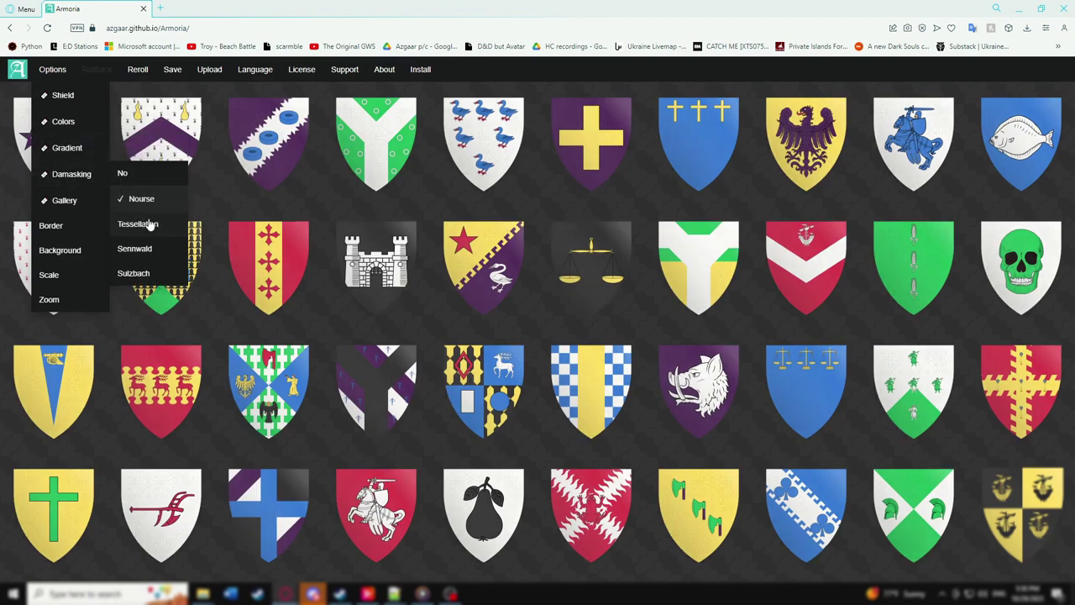
pyautogui.click(139, 224)
pyautogui.click(144, 249)
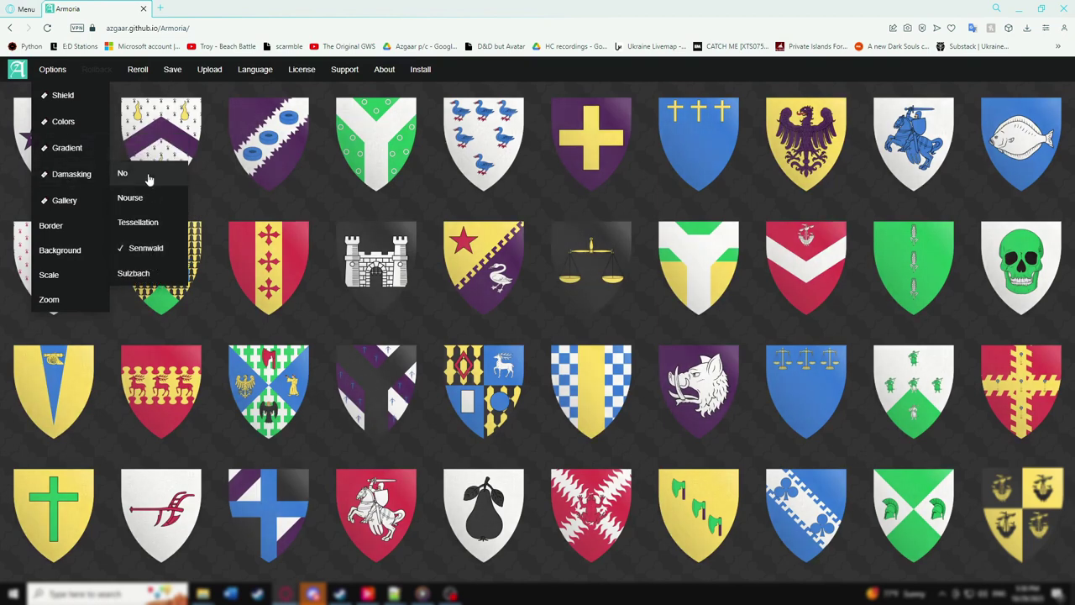
# Preview the gallery at Tiny size, then set it back to Medium
pyautogui.moveTo(69, 202)
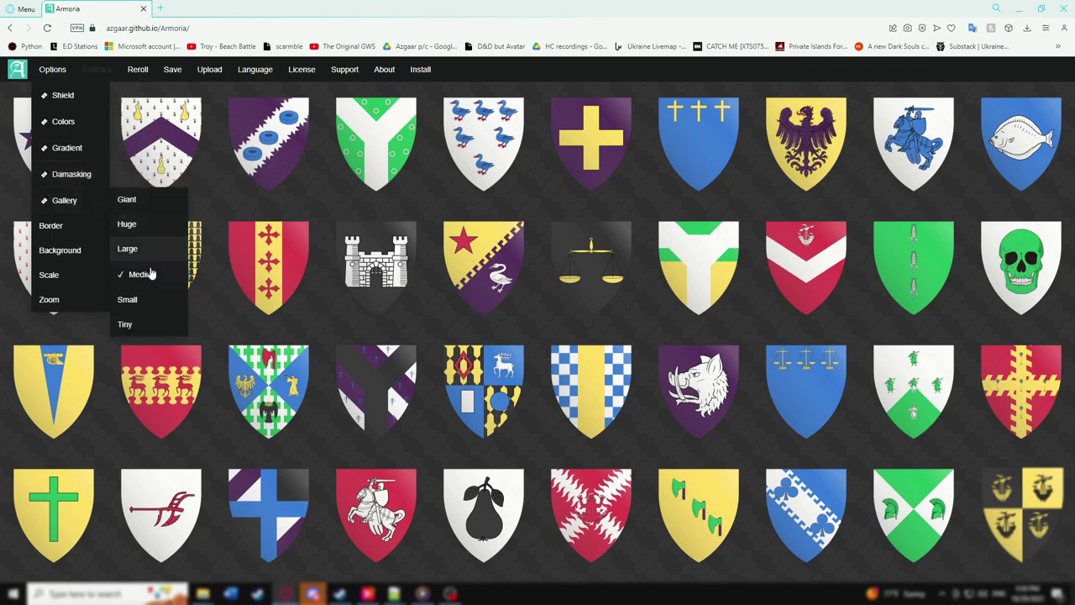
pyautogui.click(128, 324)
pyautogui.click(131, 274)
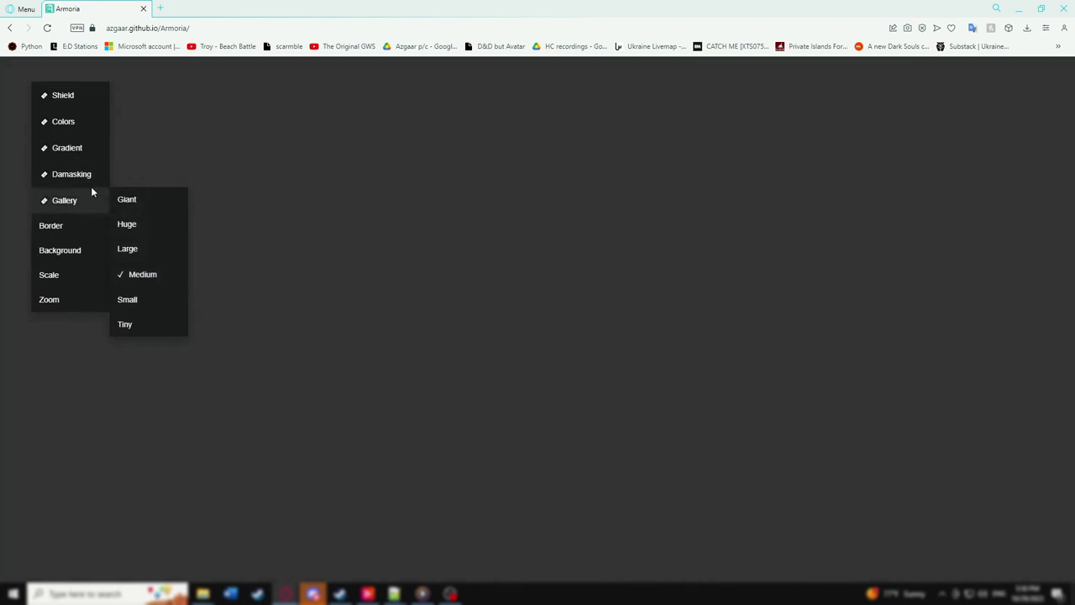
pyautogui.moveTo(67, 233)
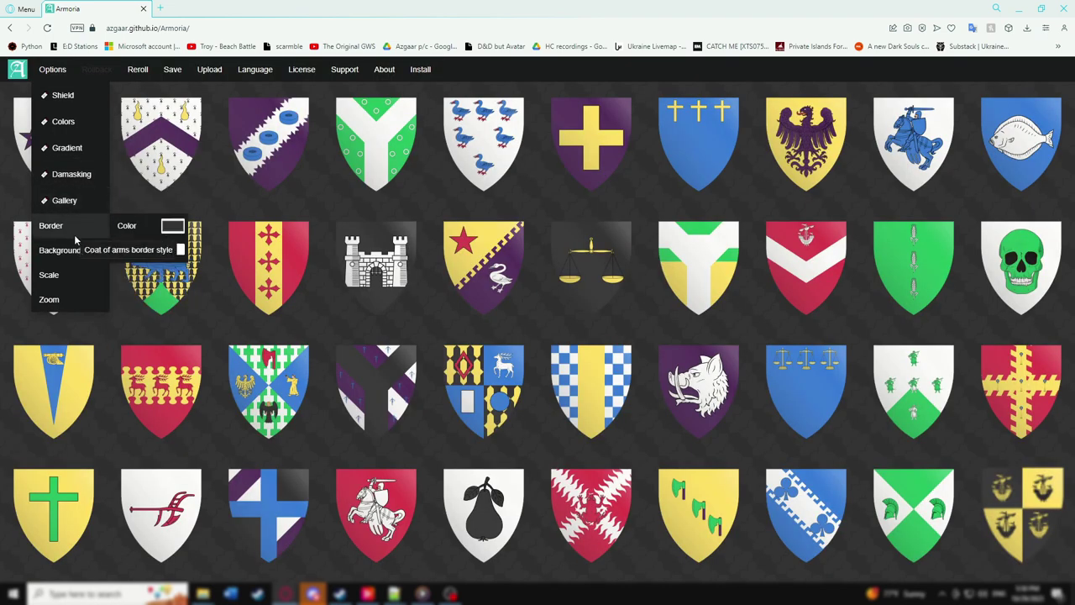
pyautogui.moveTo(84, 250)
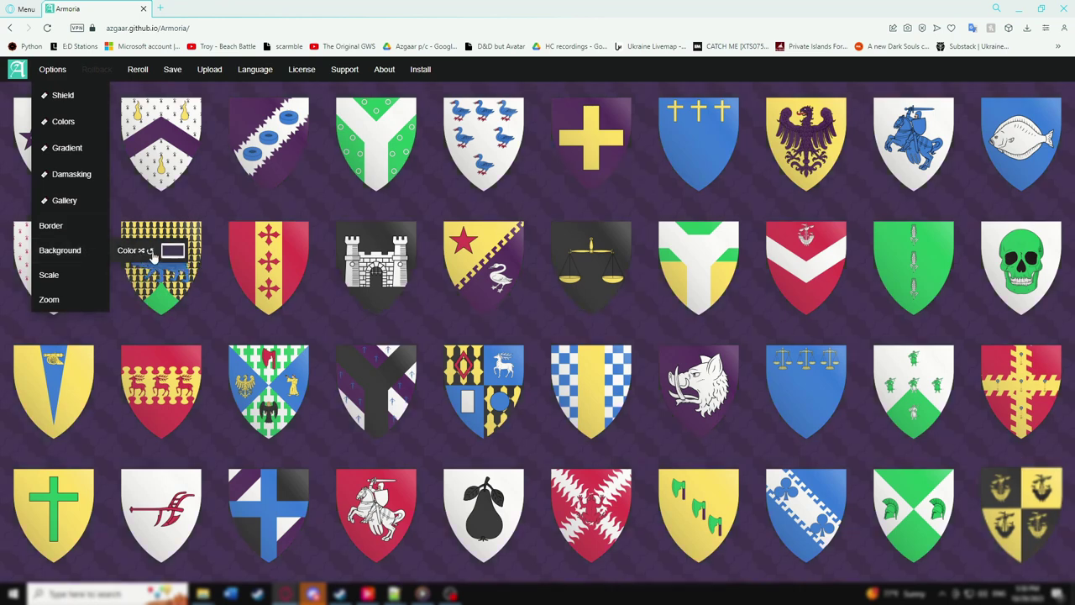
pyautogui.moveTo(77, 273)
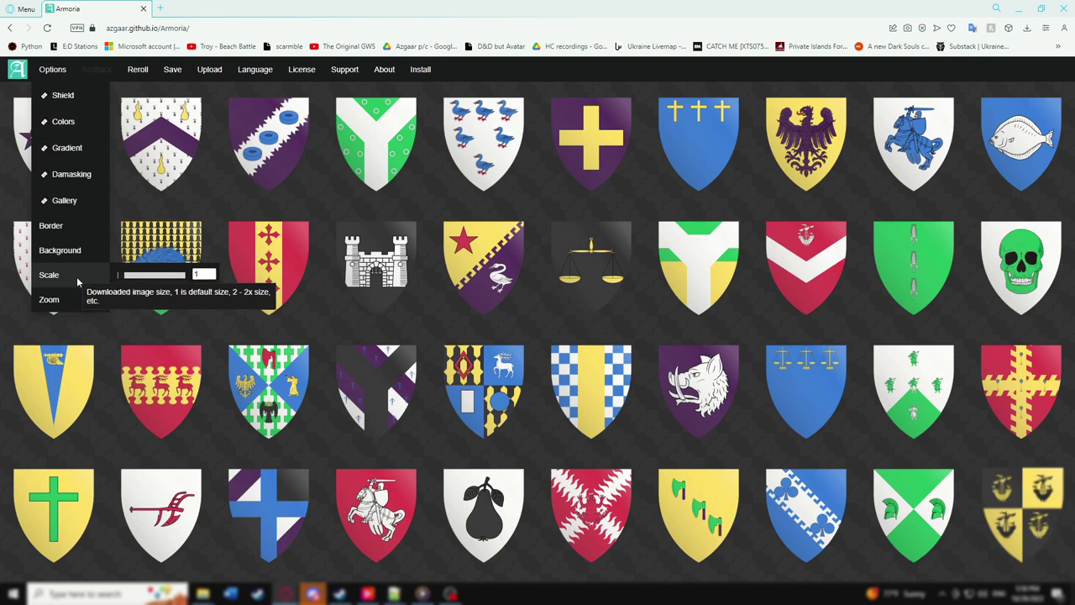
pyautogui.moveTo(86, 295)
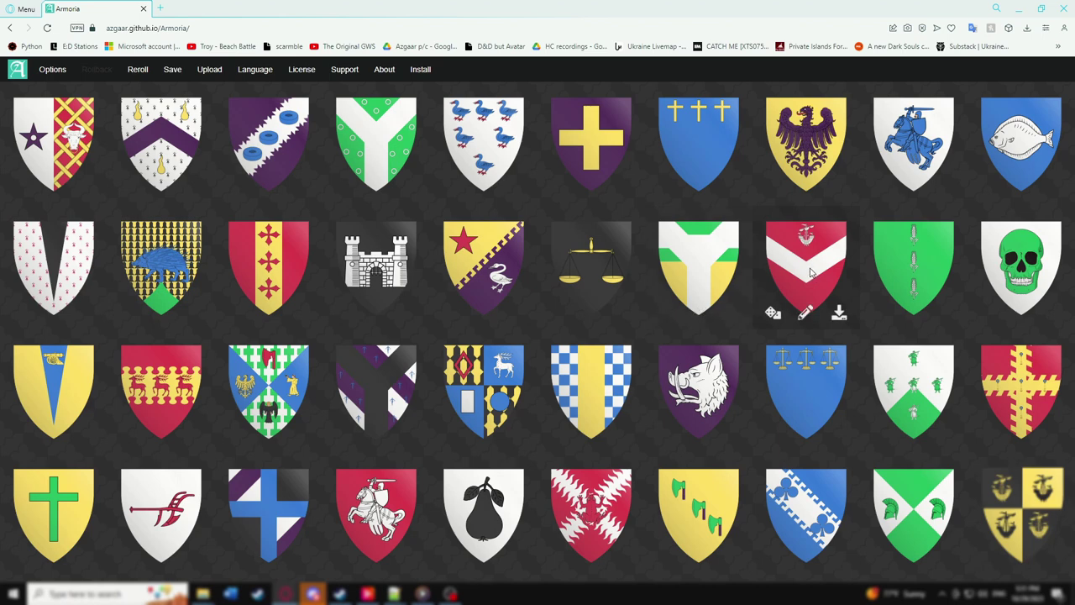
# Reroll the chevron shield into a red knight on white, save it as PNG, and edit it
pyautogui.click(772, 314)
pyautogui.click(772, 314)
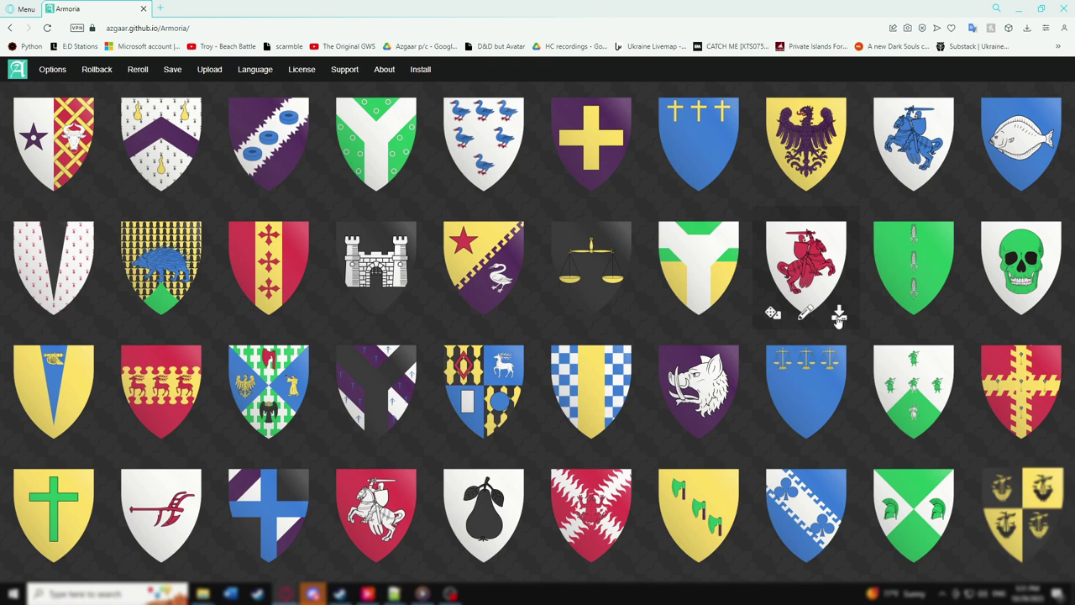
pyautogui.click(839, 315)
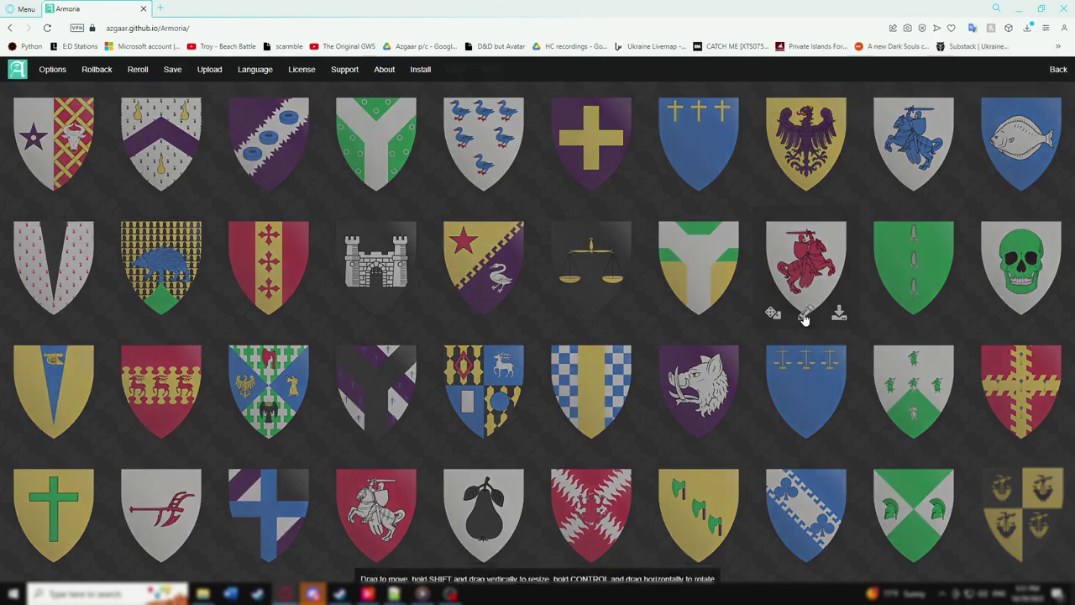
pyautogui.click(804, 316)
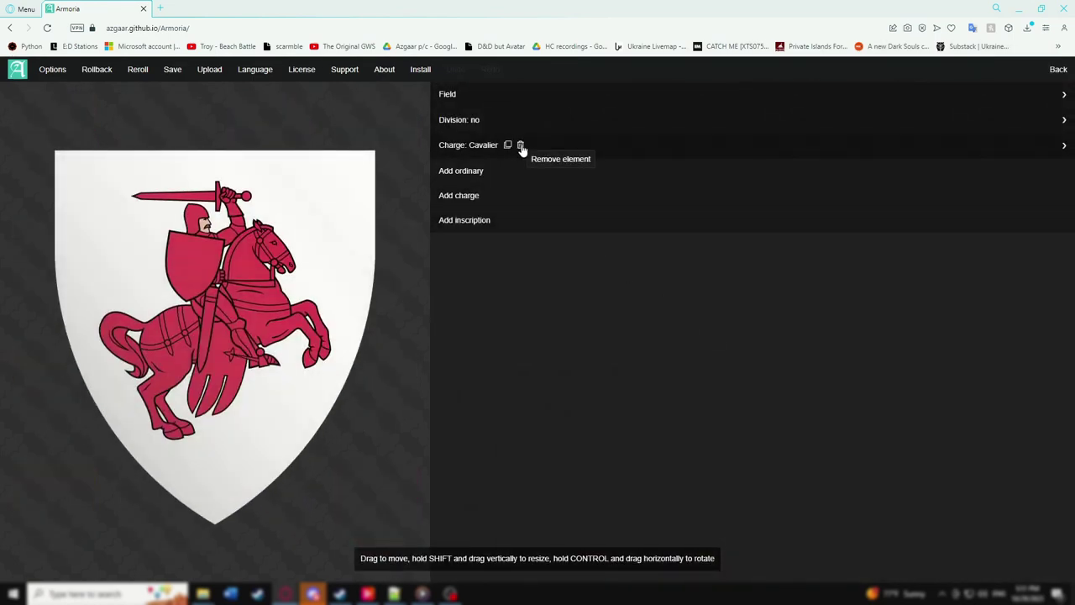
# Remove the Cavalier charge and keep the field white after trying yellow, red and blue
pyautogui.click(521, 146)
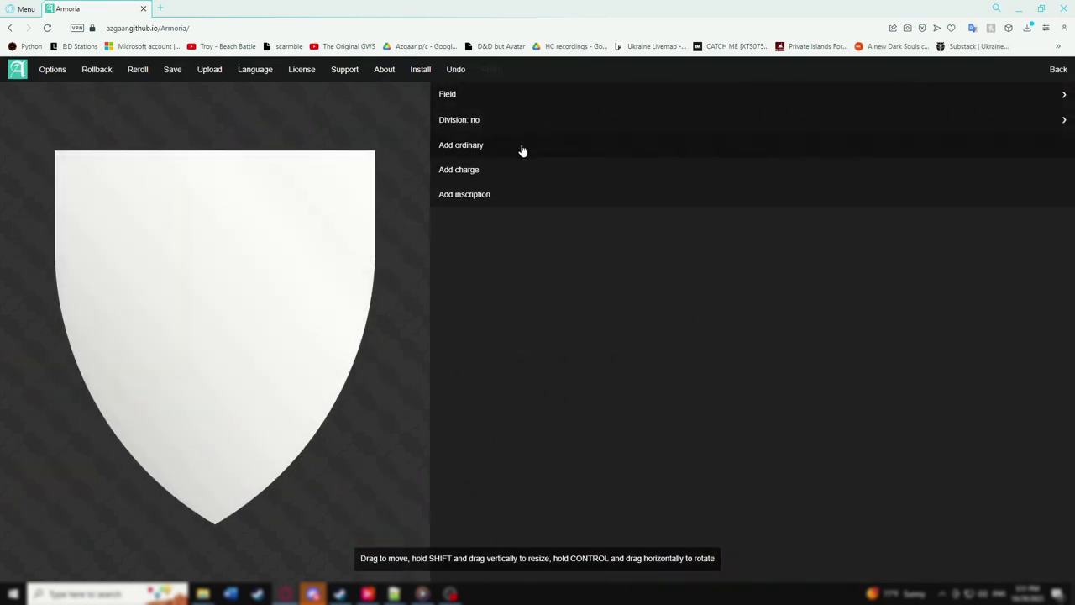
pyautogui.click(546, 99)
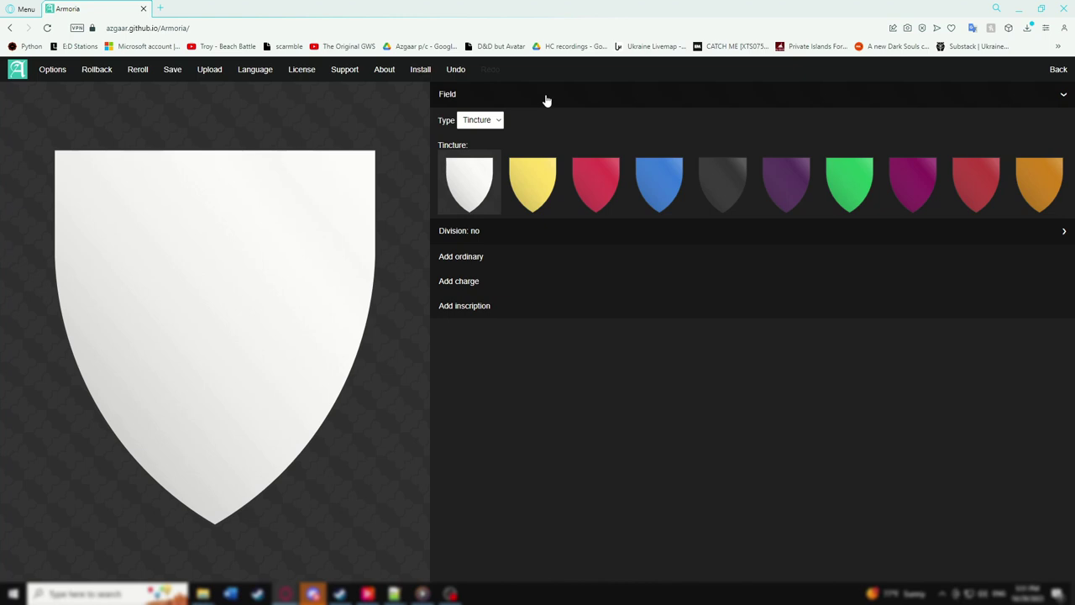
pyautogui.click(542, 175)
pyautogui.click(593, 197)
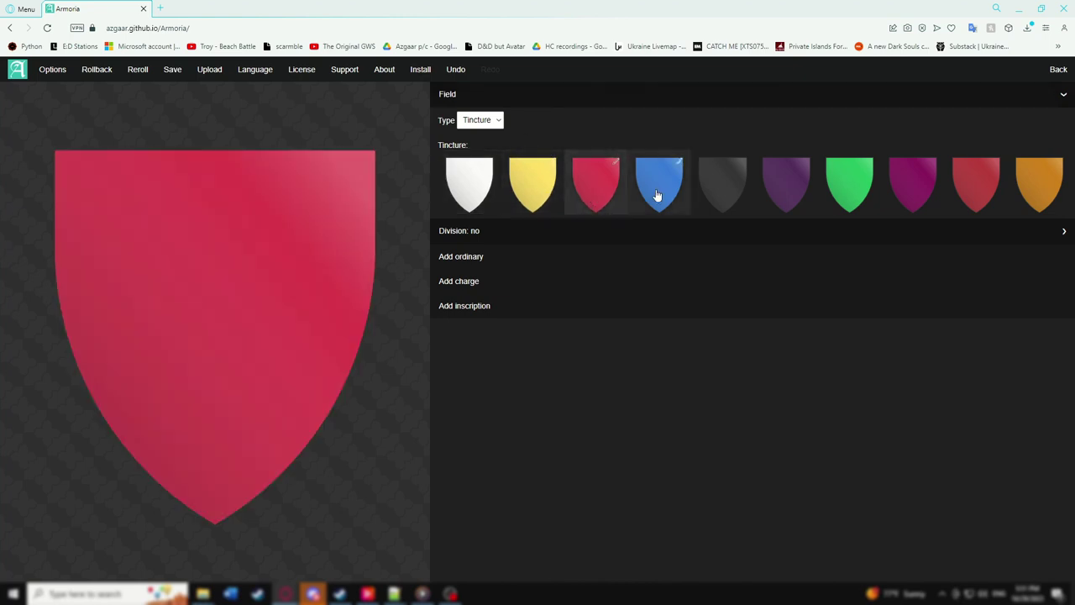
pyautogui.click(655, 196)
pyautogui.click(472, 185)
# Try a patterned field at smaller and bigger sizes, then return the field type to Tincture
pyautogui.click(494, 120)
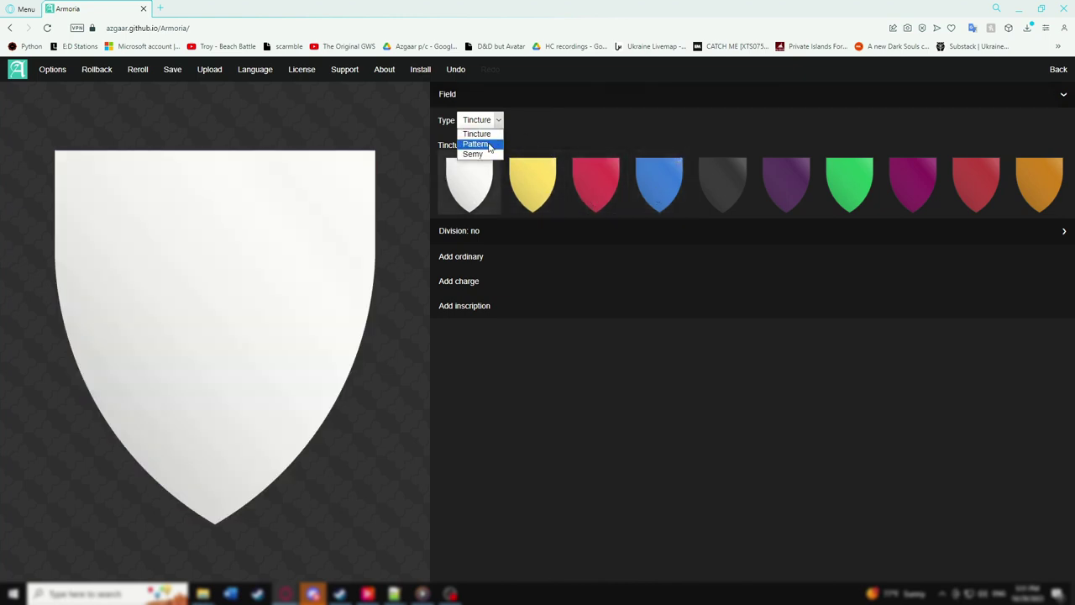
pyautogui.click(475, 139)
pyautogui.click(601, 336)
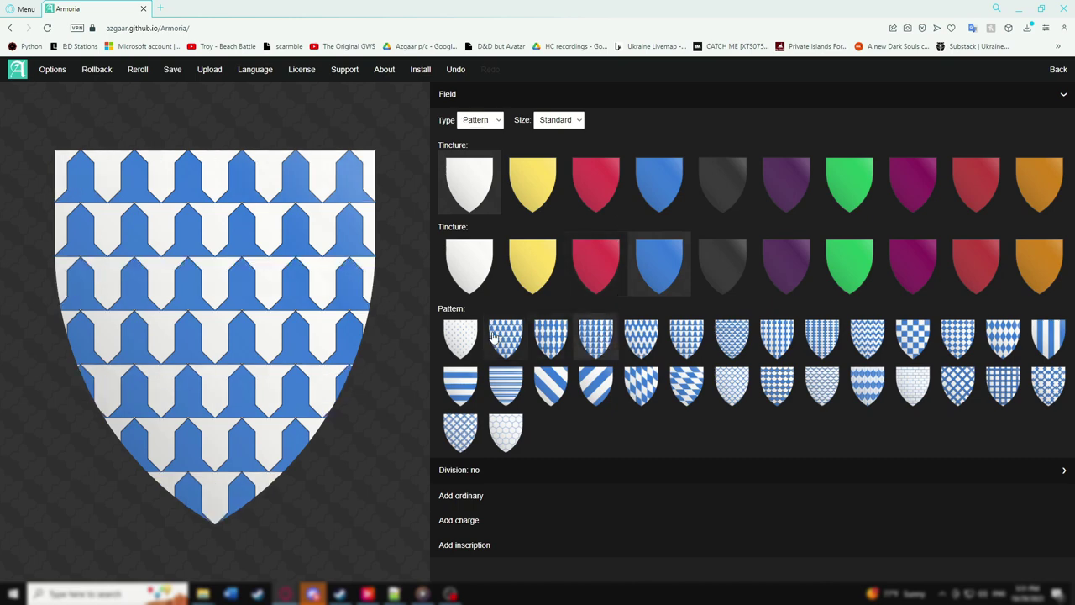
pyautogui.click(580, 122)
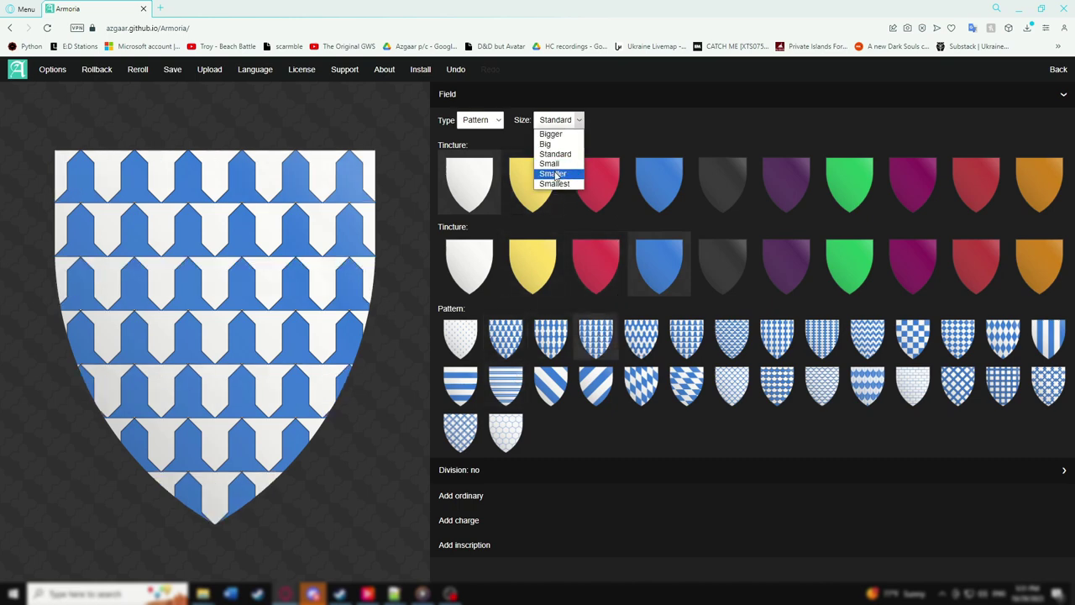
pyautogui.click(554, 173)
pyautogui.click(579, 123)
pyautogui.click(551, 133)
pyautogui.click(494, 120)
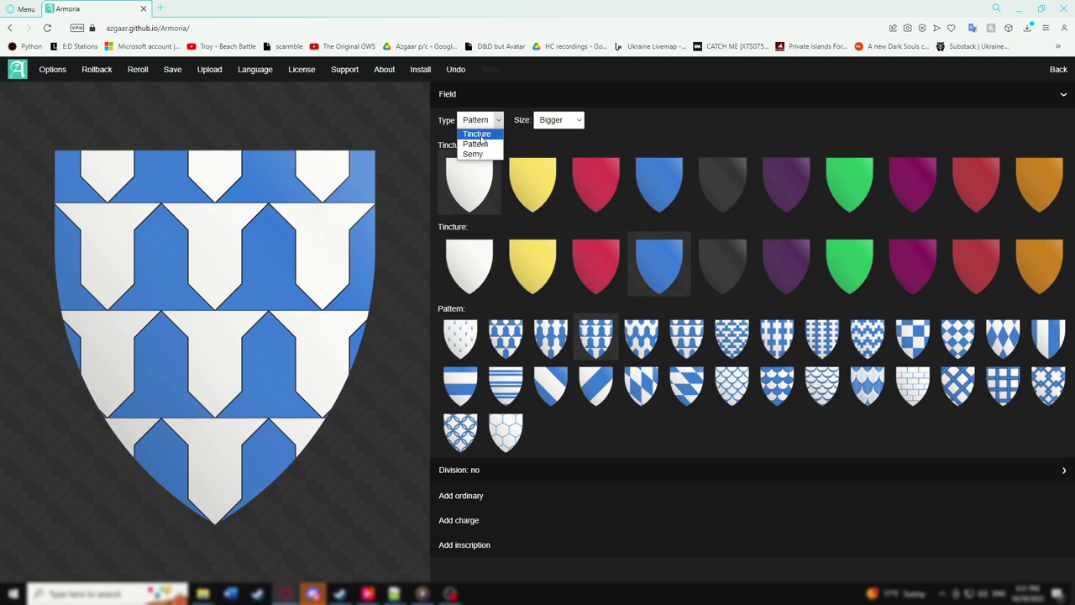
pyautogui.click(525, 145)
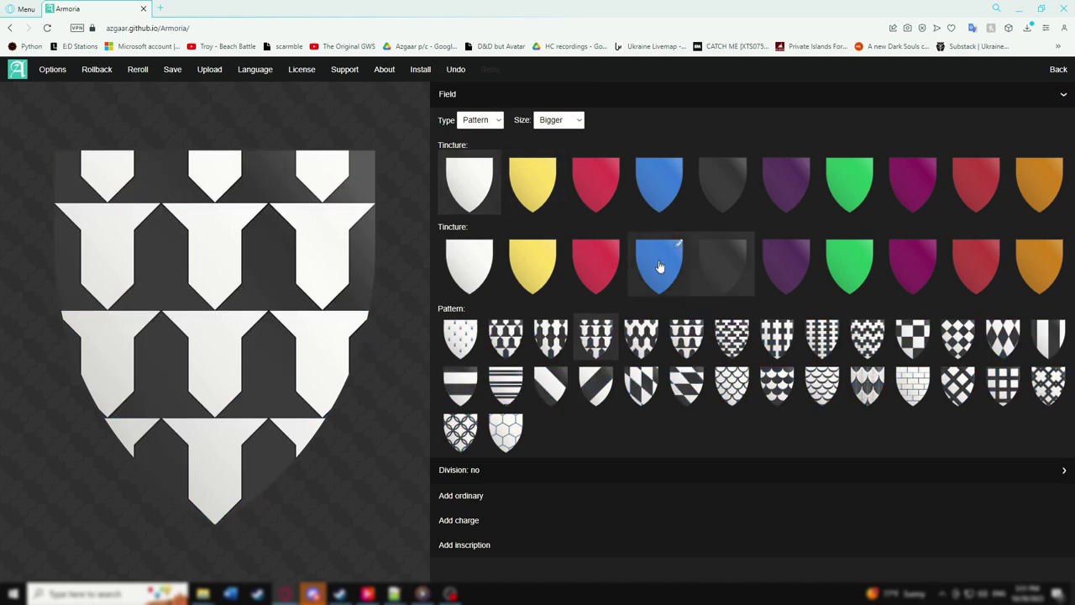
pyautogui.click(487, 122)
pyautogui.click(488, 136)
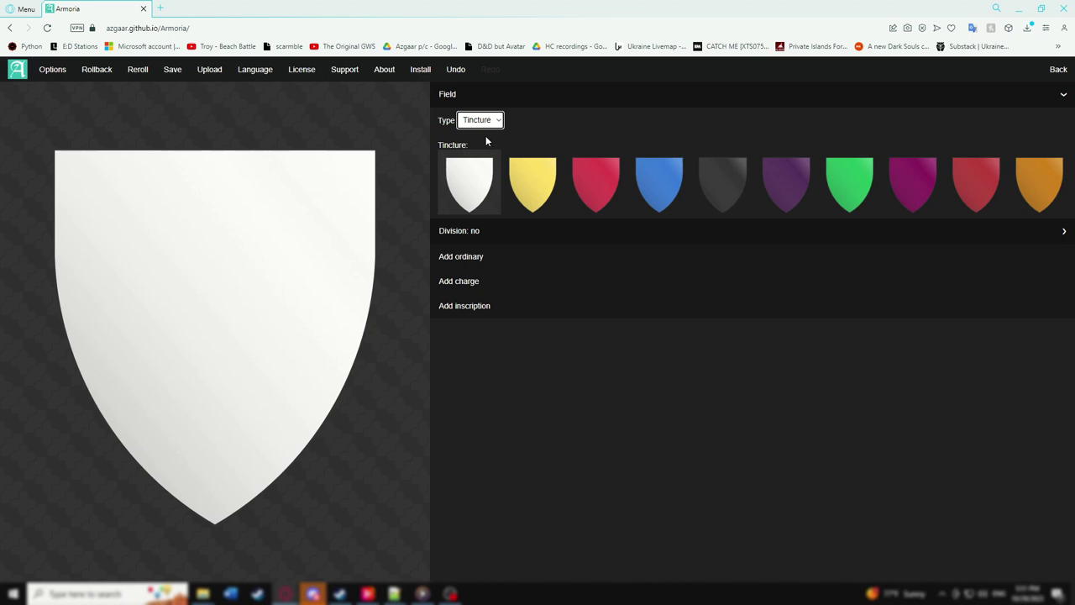
# Divide the shield Per Fess with a green lower half, after trying other divisions and yellow
pyautogui.click(509, 240)
pyautogui.click(514, 284)
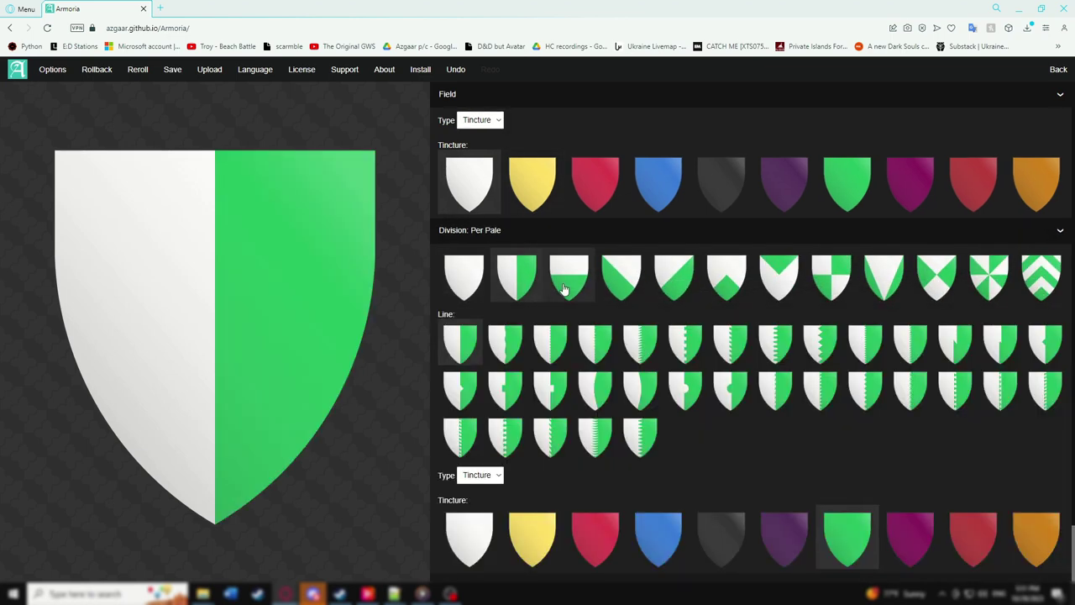
pyautogui.click(569, 288)
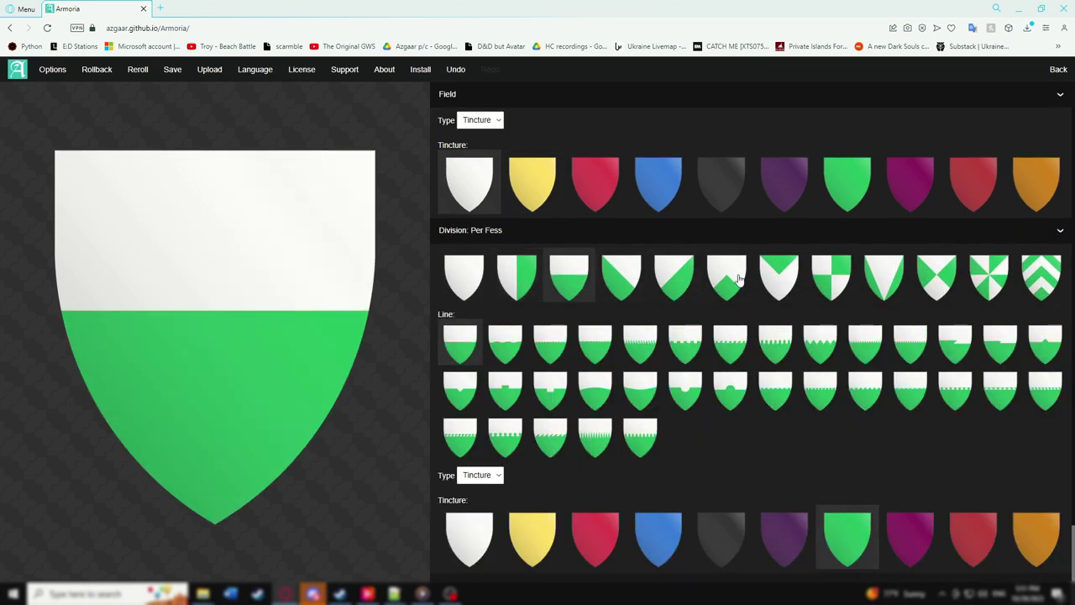
pyautogui.click(836, 286)
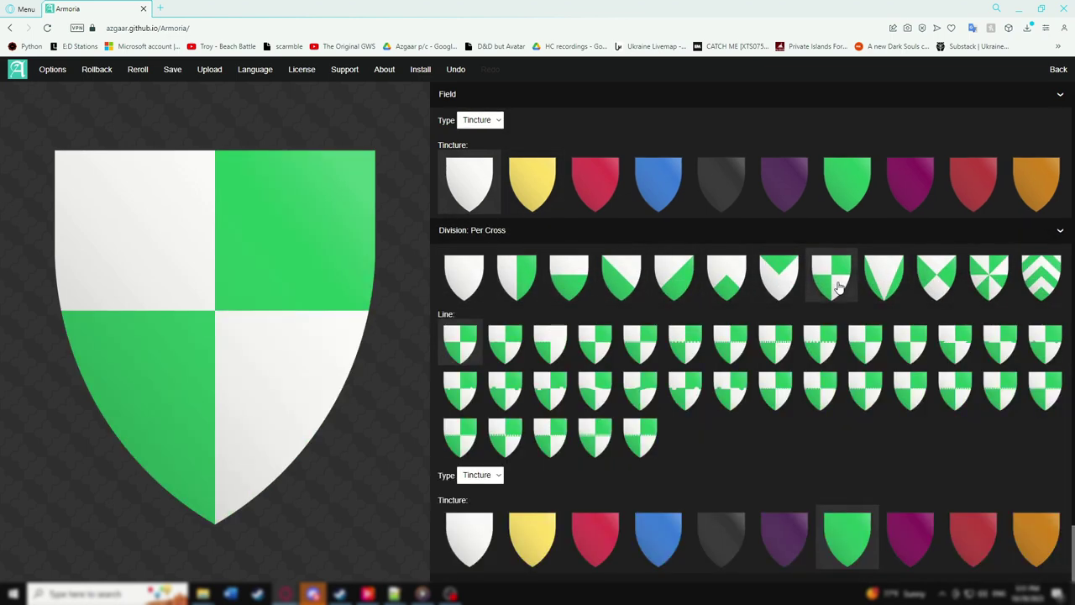
pyautogui.click(568, 289)
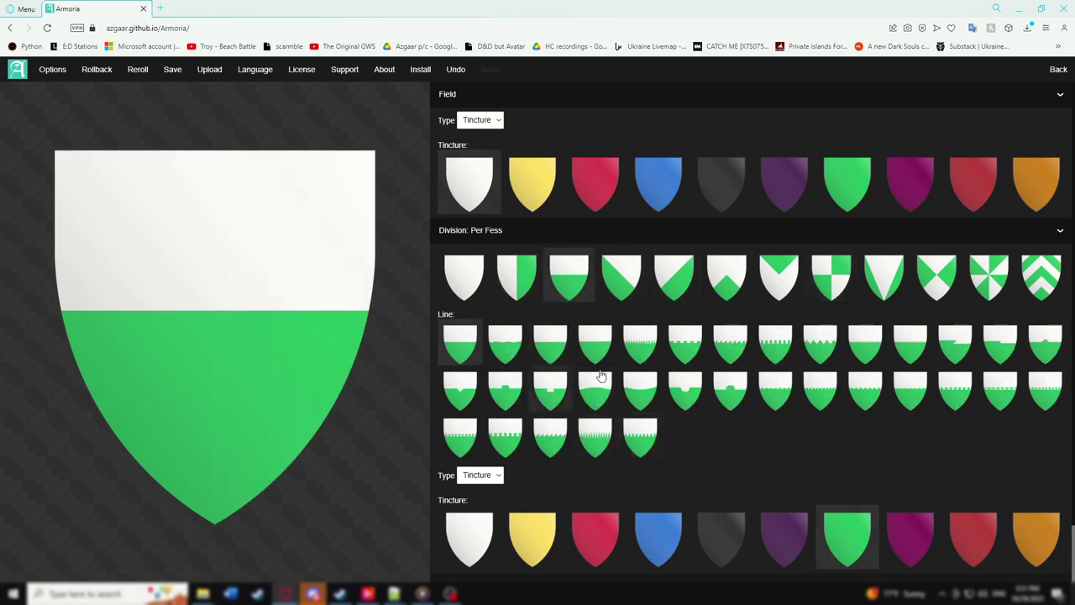
pyautogui.scroll(-1, 680, 400)
pyautogui.click(547, 483)
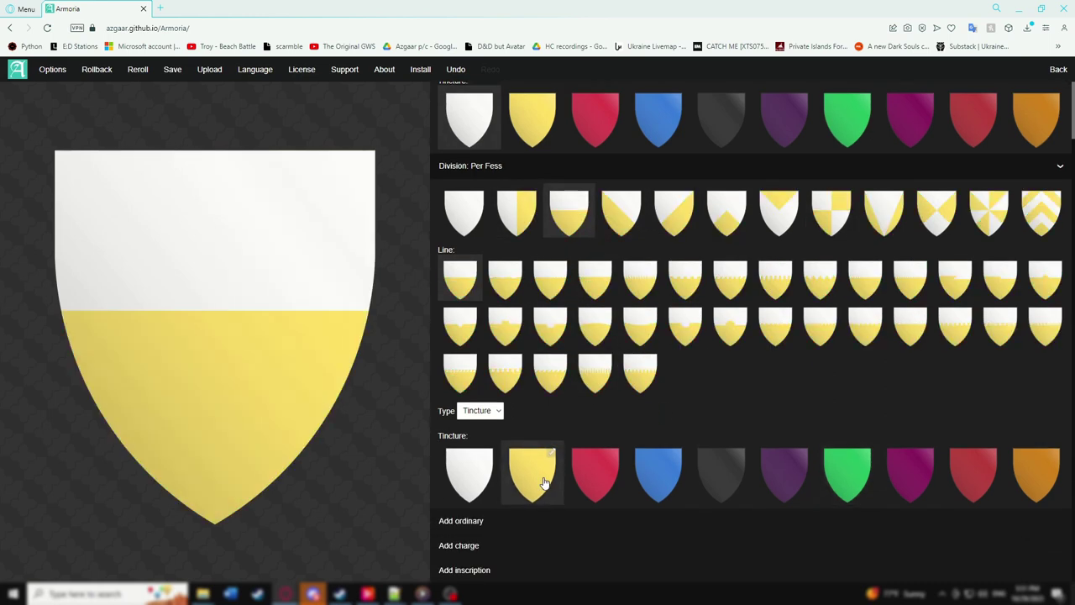
pyautogui.click(859, 482)
# Try a green-and-white pattern on the lower half, revert to plain tincture, and collapse both sections
pyautogui.click(481, 410)
pyautogui.click(474, 424)
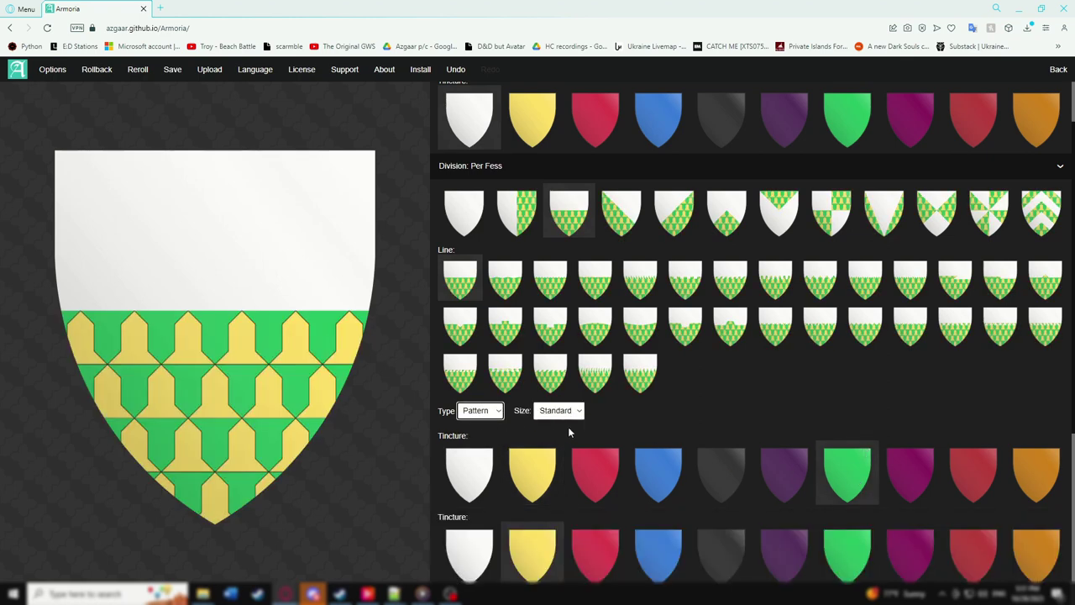
pyautogui.scroll(-1, 571, 430)
pyautogui.scroll(-1, 621, 454)
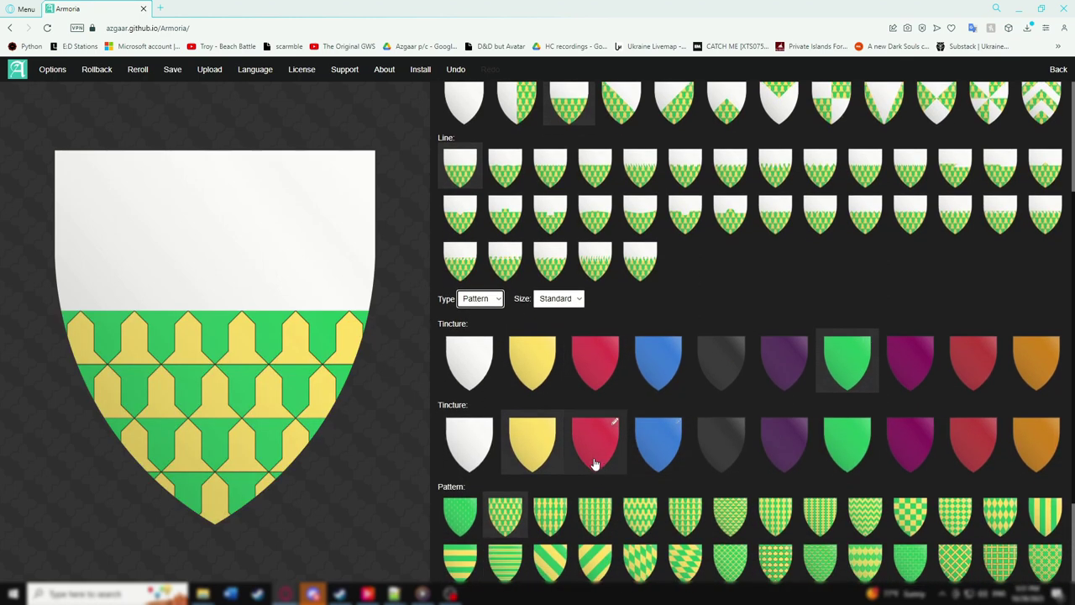
pyautogui.click(474, 441)
pyautogui.scroll(-1, 504, 378)
pyautogui.scroll(3, 546, 294)
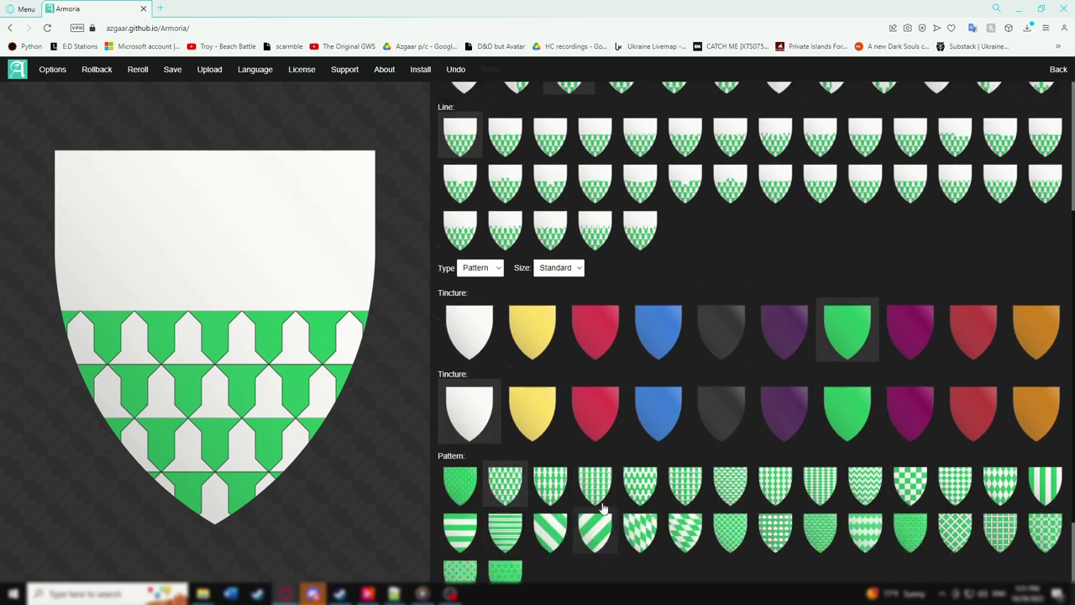
pyautogui.click(491, 447)
pyautogui.click(484, 463)
pyautogui.scroll(1, 529, 252)
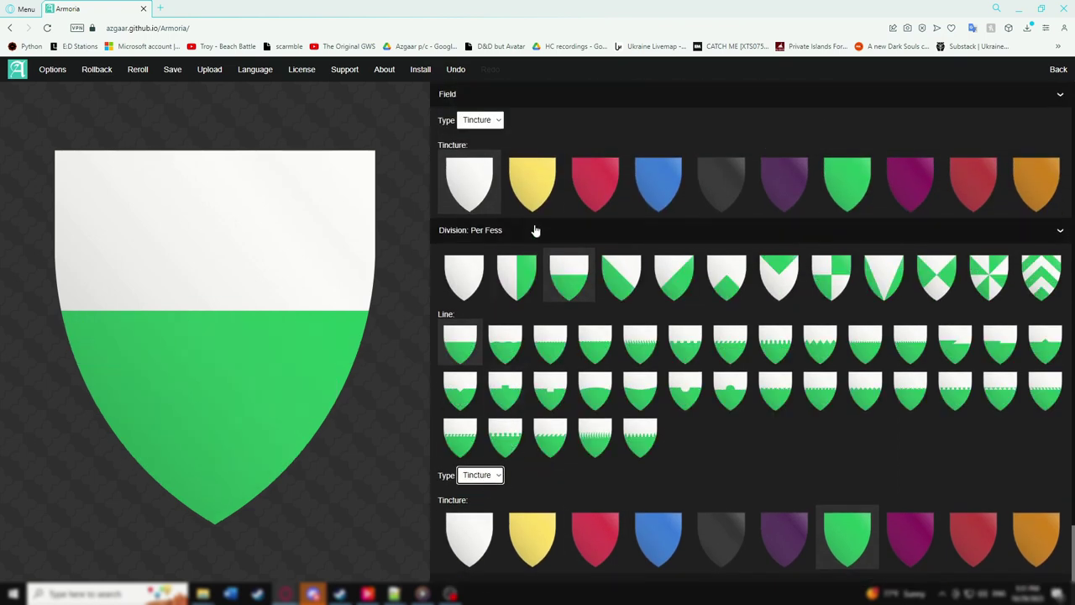
pyautogui.click(532, 237)
pyautogui.click(524, 94)
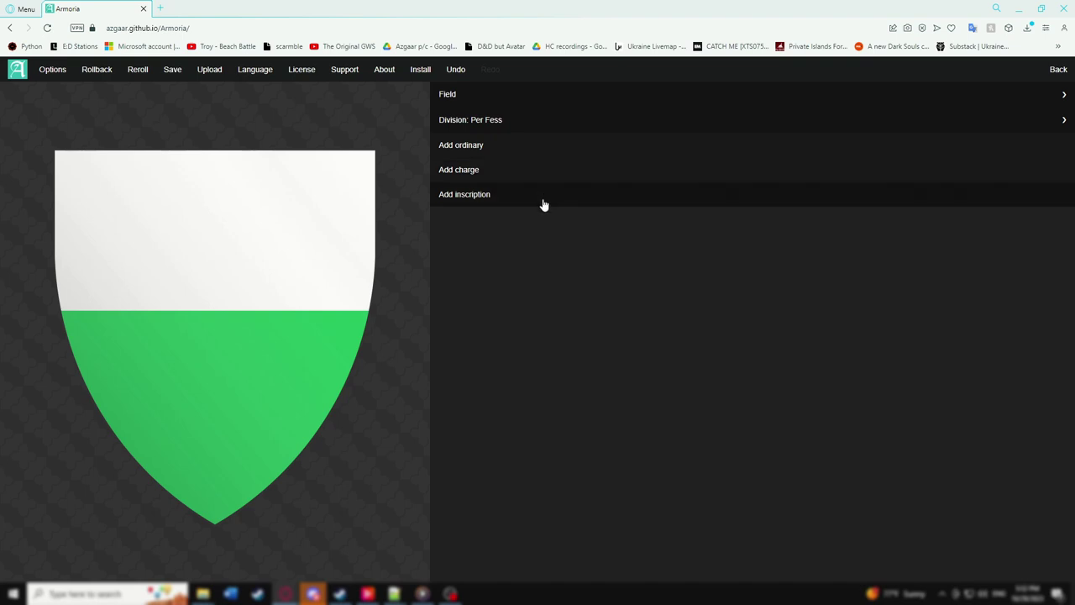
# Add a blue ordinary shaped as a wavy-edged Bend, leaving Divided at No (standard)
pyautogui.click(546, 146)
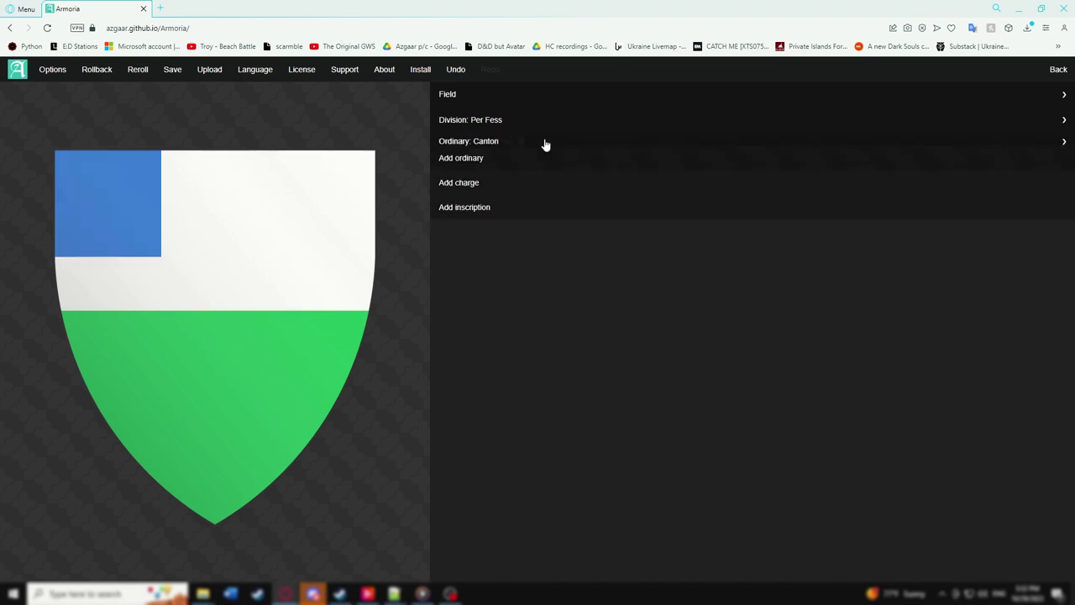
pyautogui.click(548, 148)
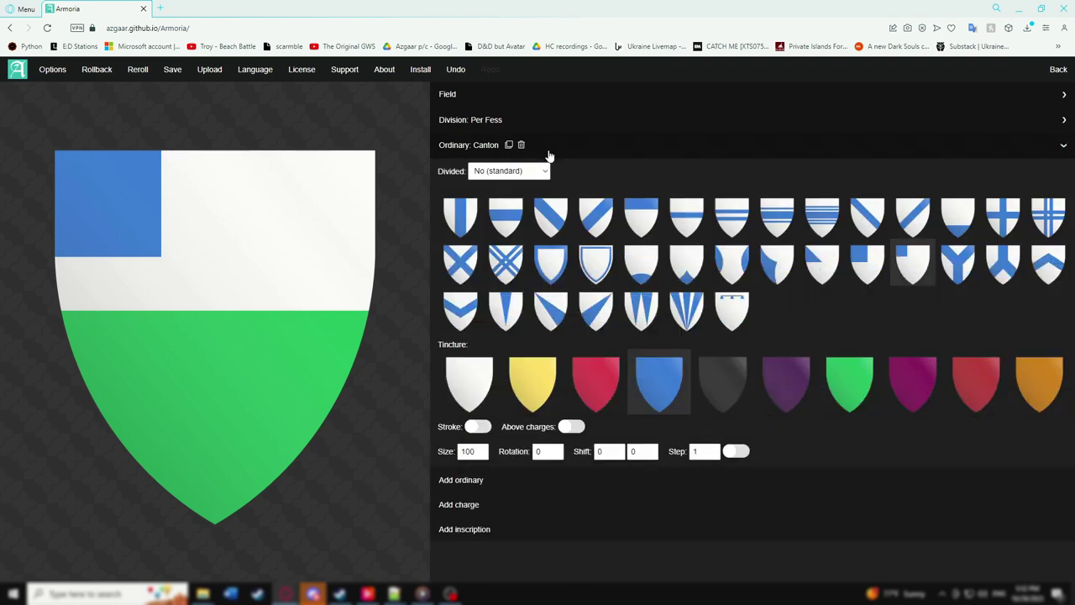
pyautogui.click(550, 222)
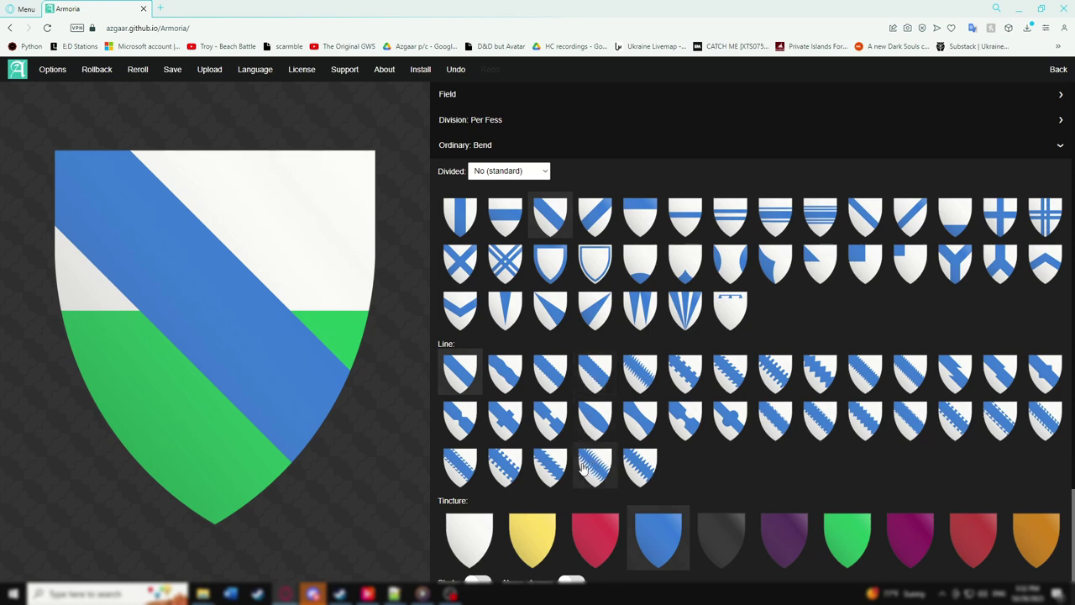
pyautogui.click(552, 469)
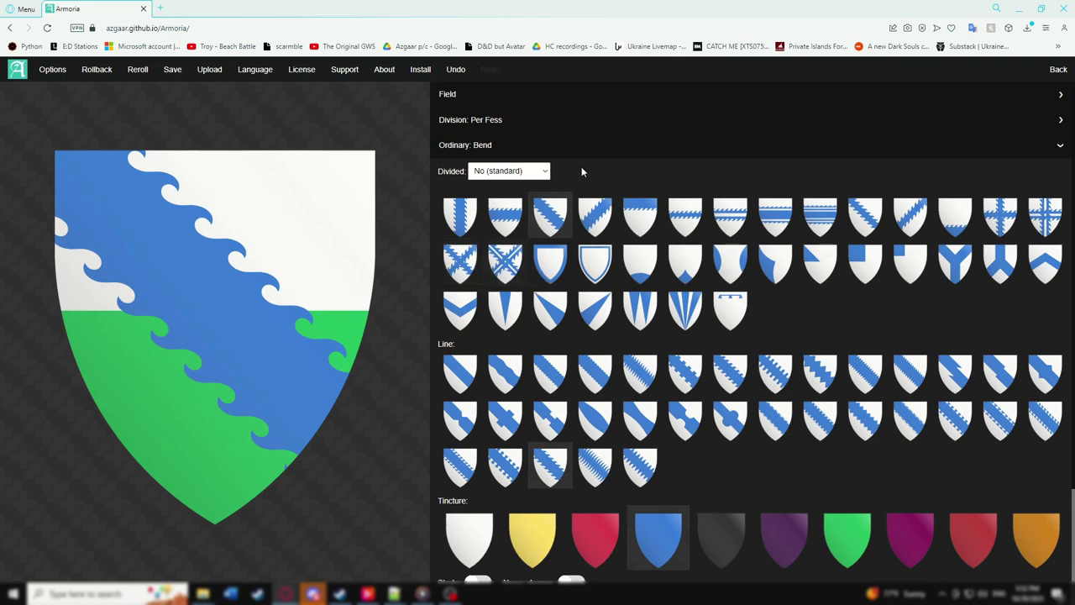
pyautogui.click(538, 170)
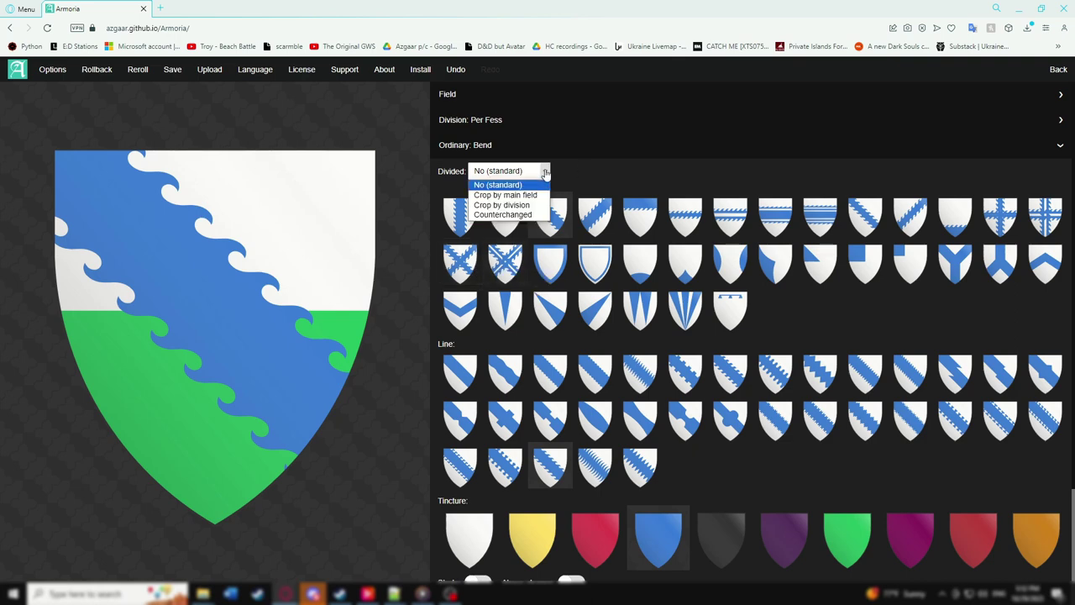
pyautogui.click(519, 206)
pyautogui.click(544, 172)
pyautogui.click(520, 186)
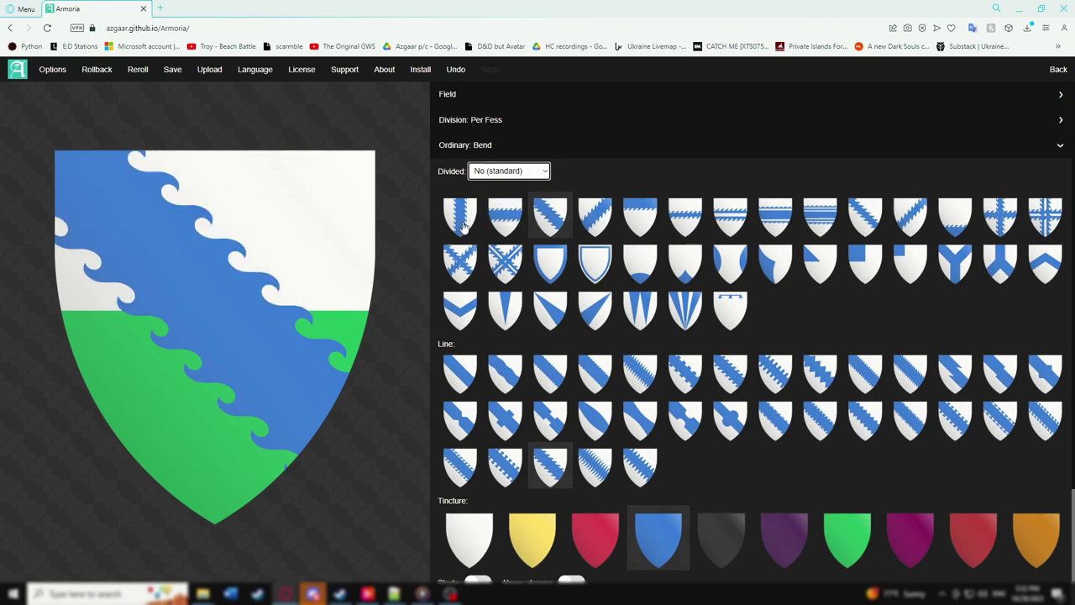
pyautogui.scroll(-2, 440, 330)
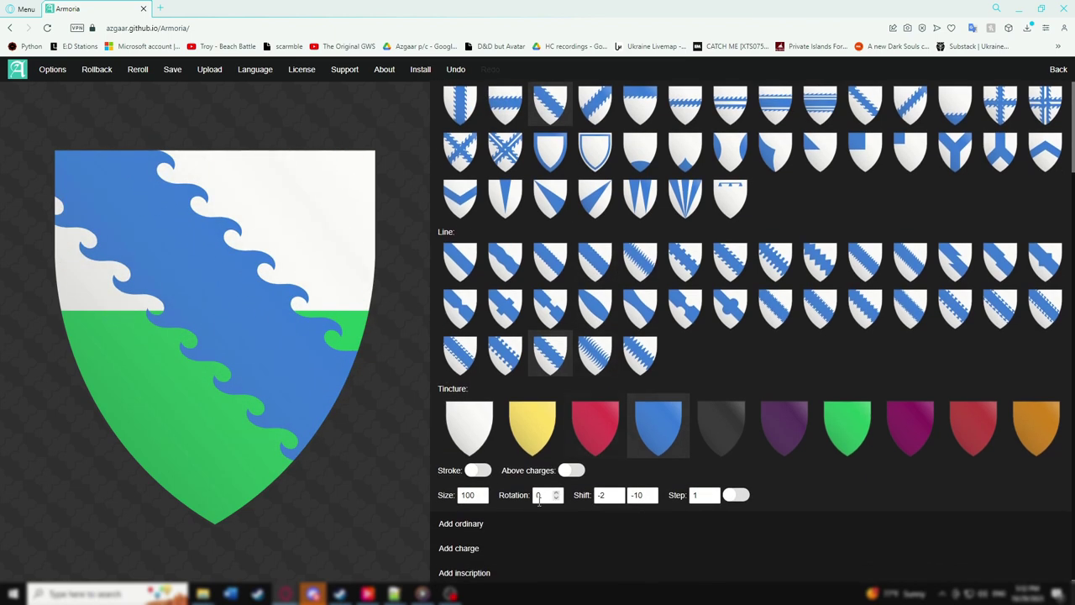
pyautogui.scroll(1, 548, 166)
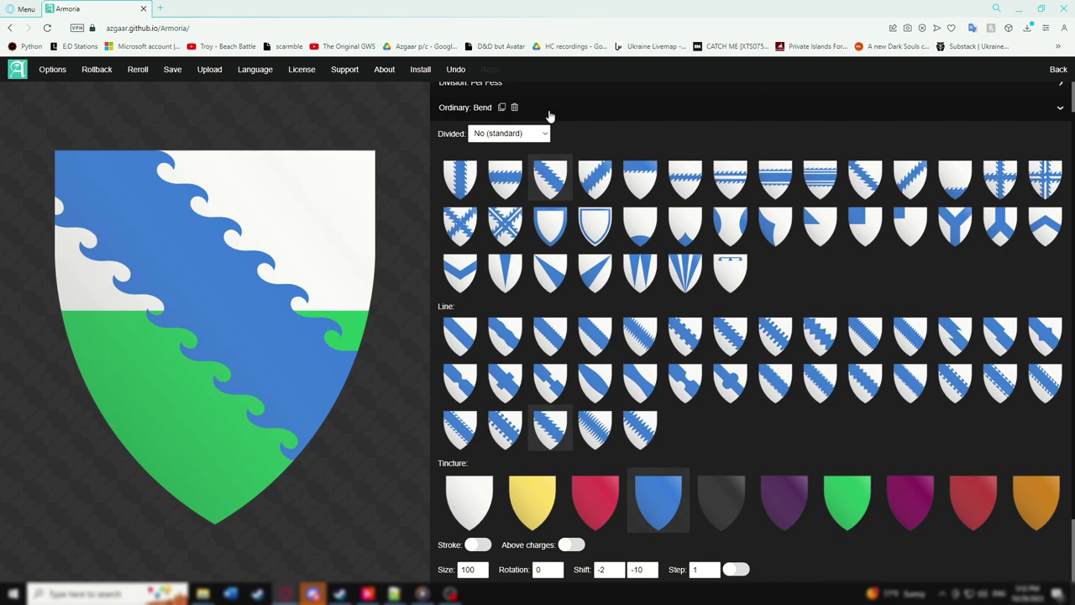
# Add an elephant head charge and set its category to Uploaded
pyautogui.click(558, 110)
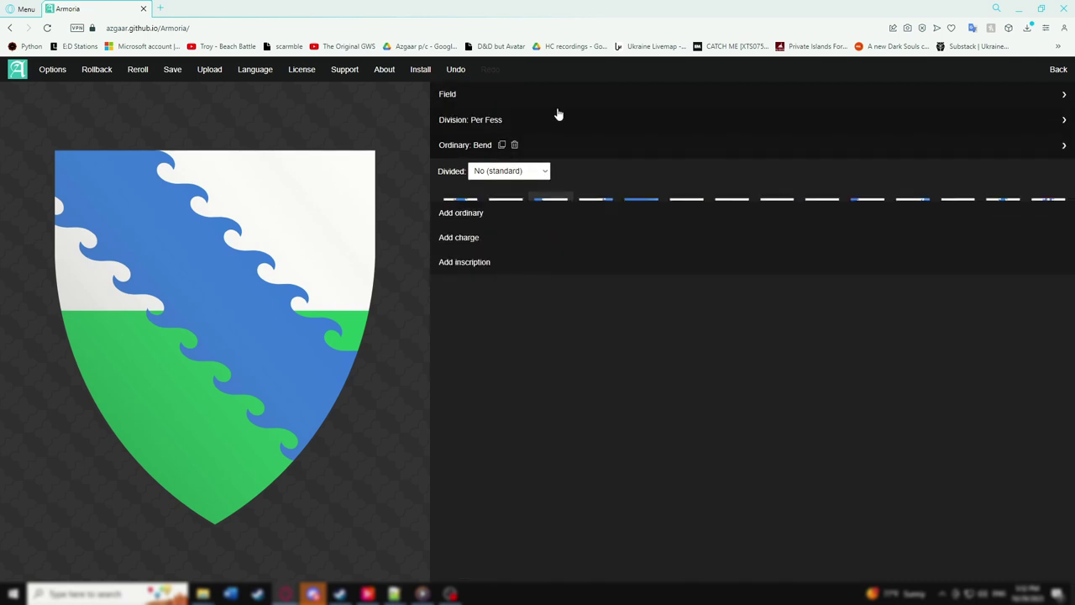
pyautogui.click(543, 197)
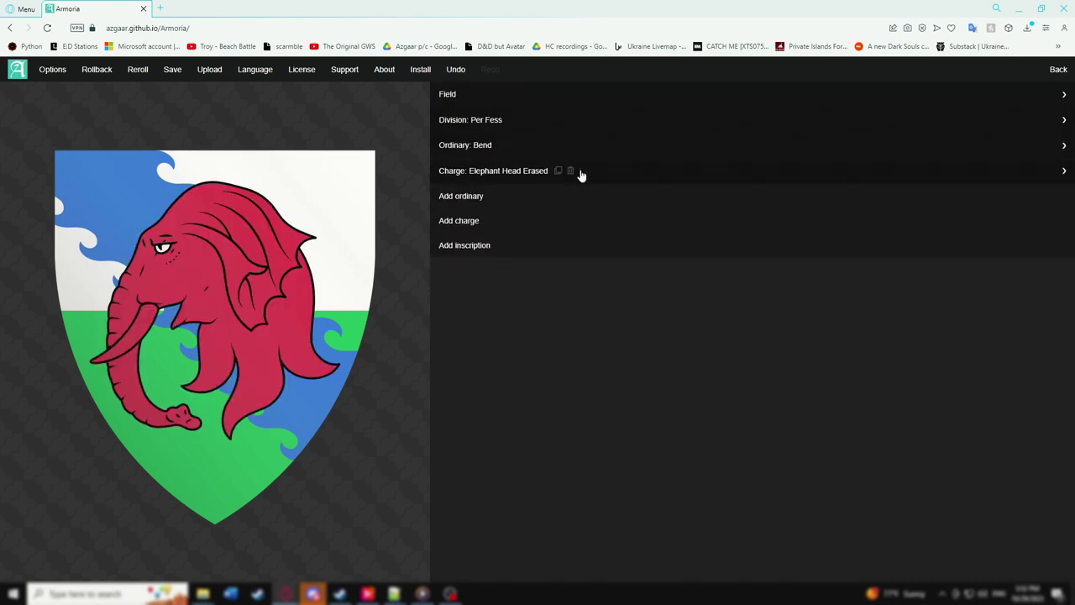
pyautogui.click(602, 171)
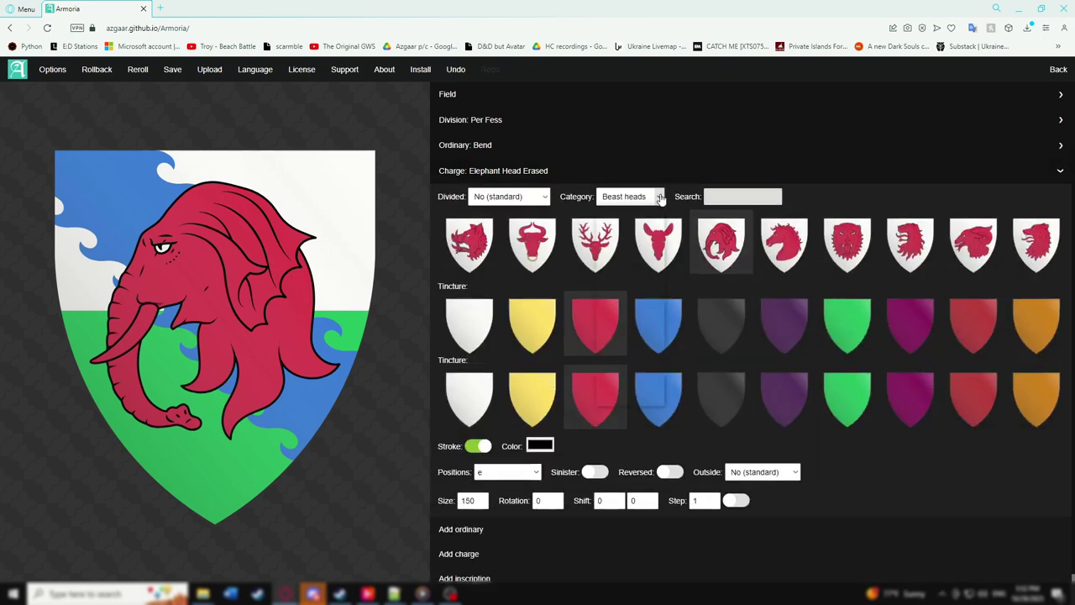
pyautogui.click(654, 197)
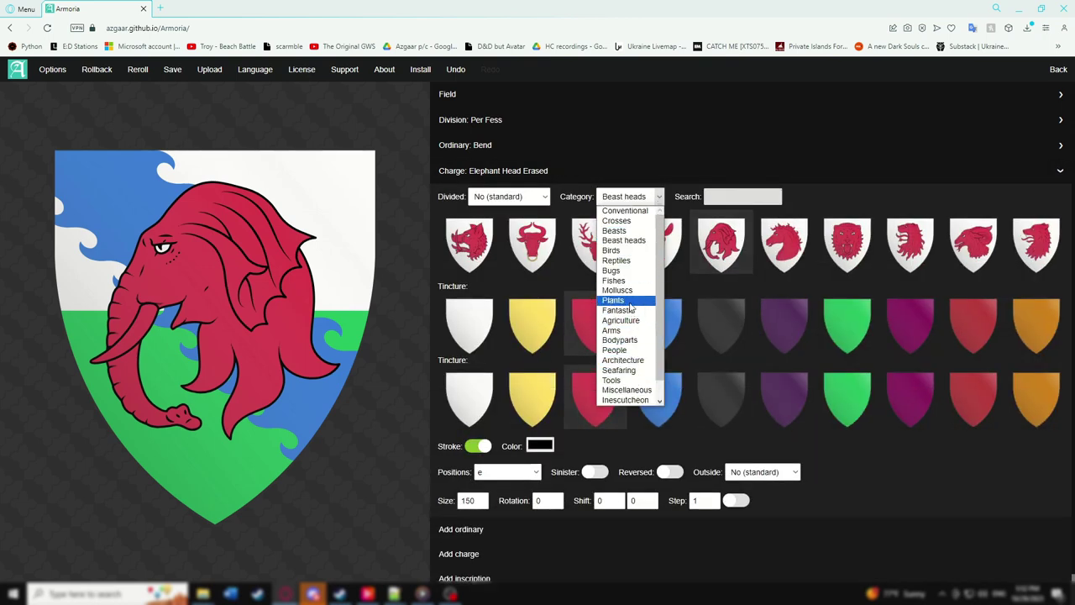
pyautogui.scroll(-3, 632, 353)
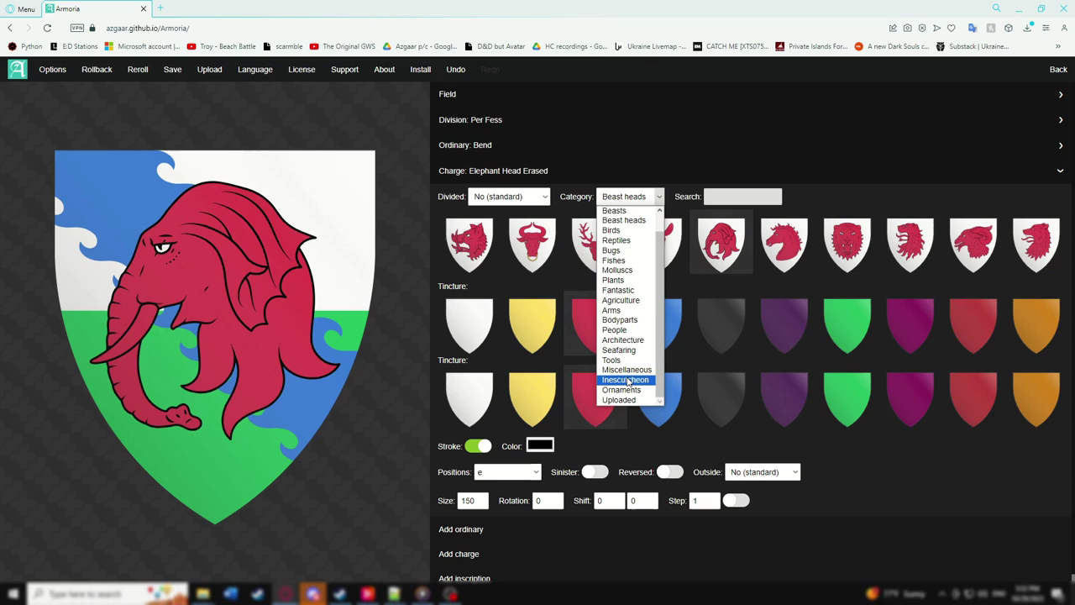
pyautogui.click(624, 401)
pyautogui.moveTo(193, 73)
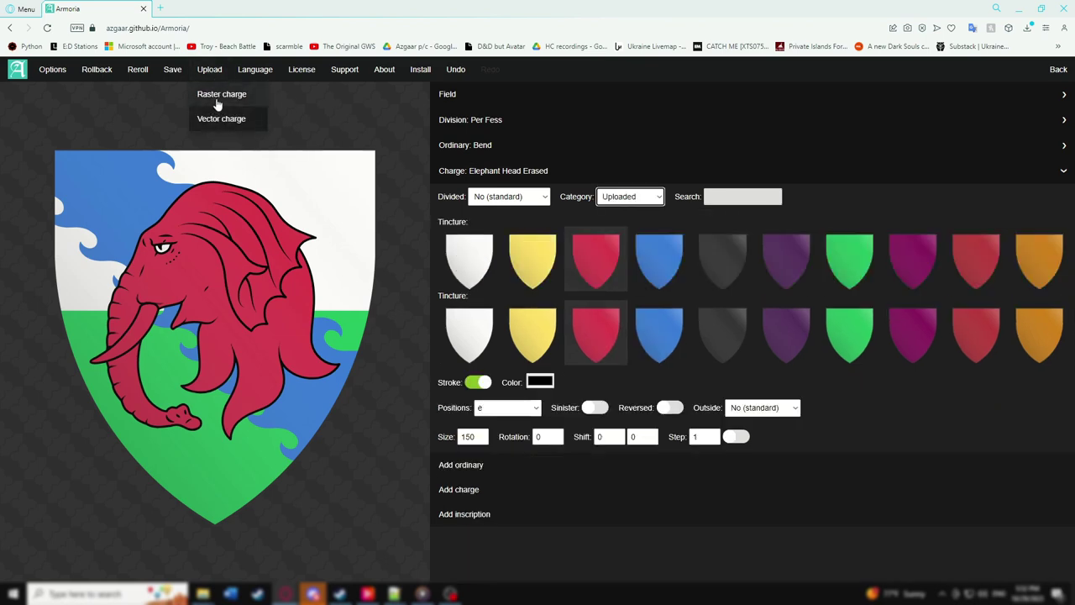
pyautogui.click(652, 196)
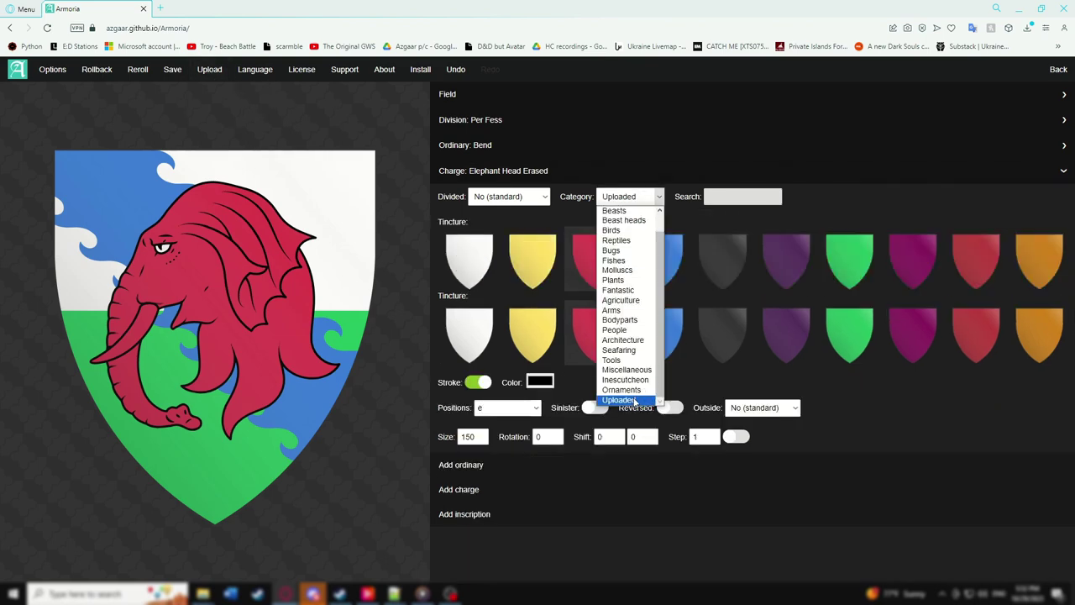
pyautogui.click(624, 400)
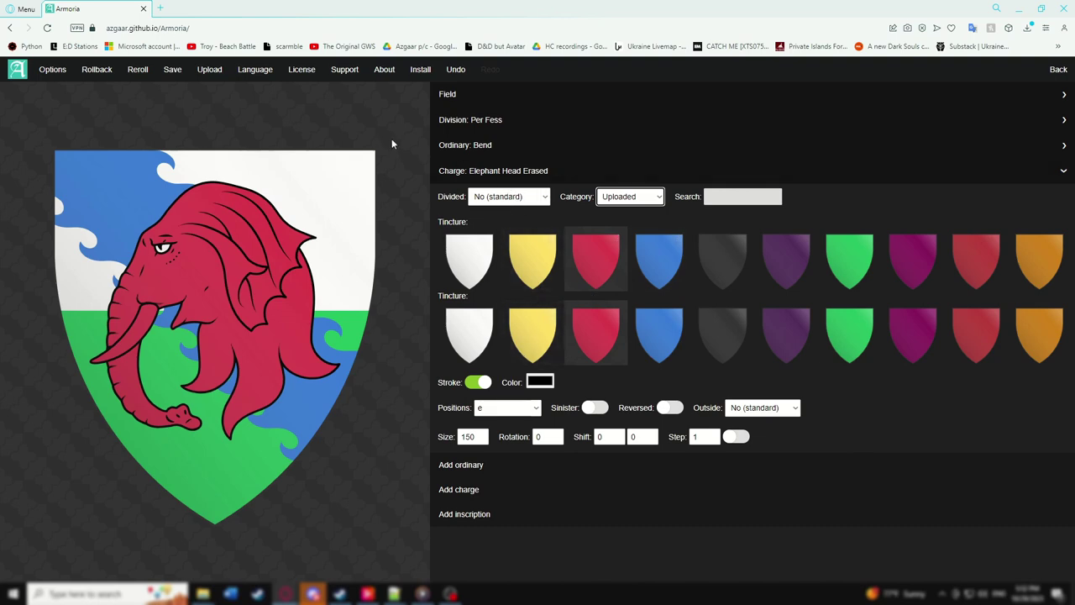
# Download the coat of arms as an SVG, then switch the charge category to People
pyautogui.moveTo(171, 72)
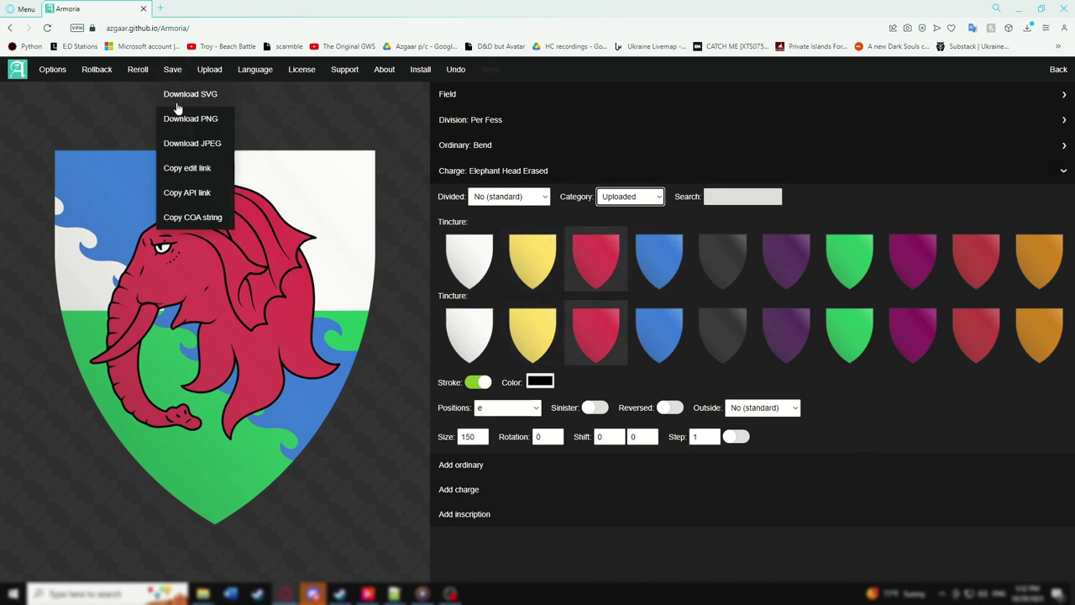
pyautogui.click(220, 105)
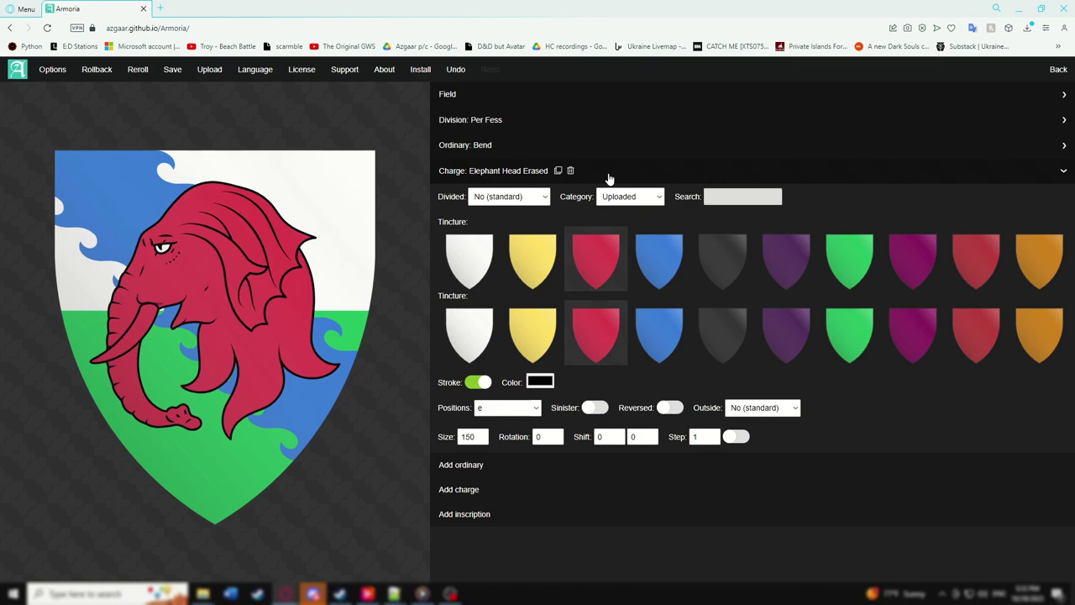
pyautogui.hotkey('ctrl', 'z')
pyautogui.scroll(-1, 733, 466)
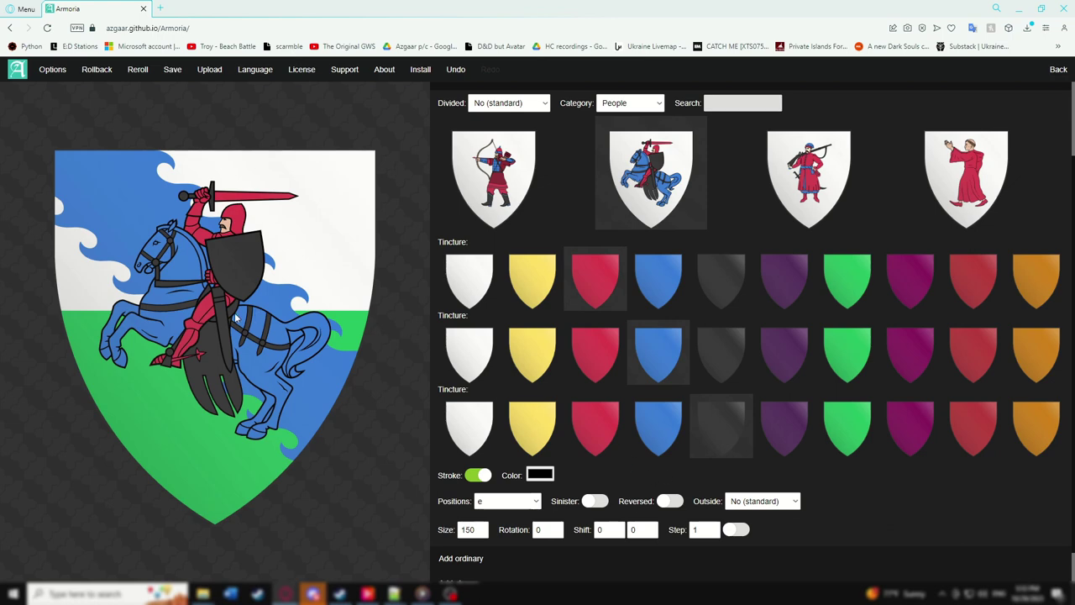
# Nudge the knight and place three smaller knights at points k, m and o
pyautogui.moveTo(235, 317); pyautogui.dragTo(217, 300)
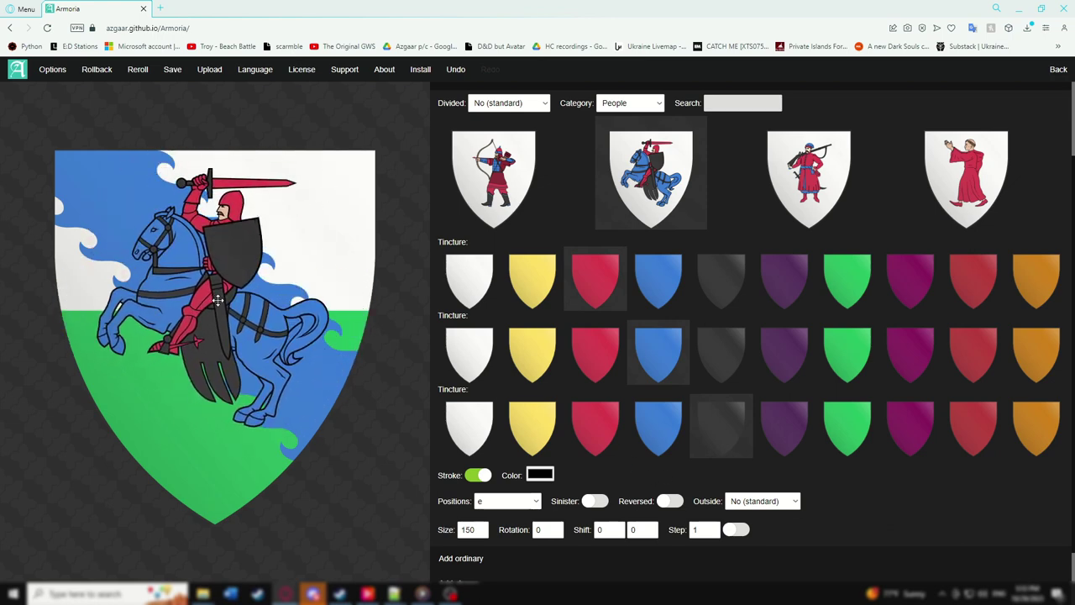
pyautogui.click(502, 499)
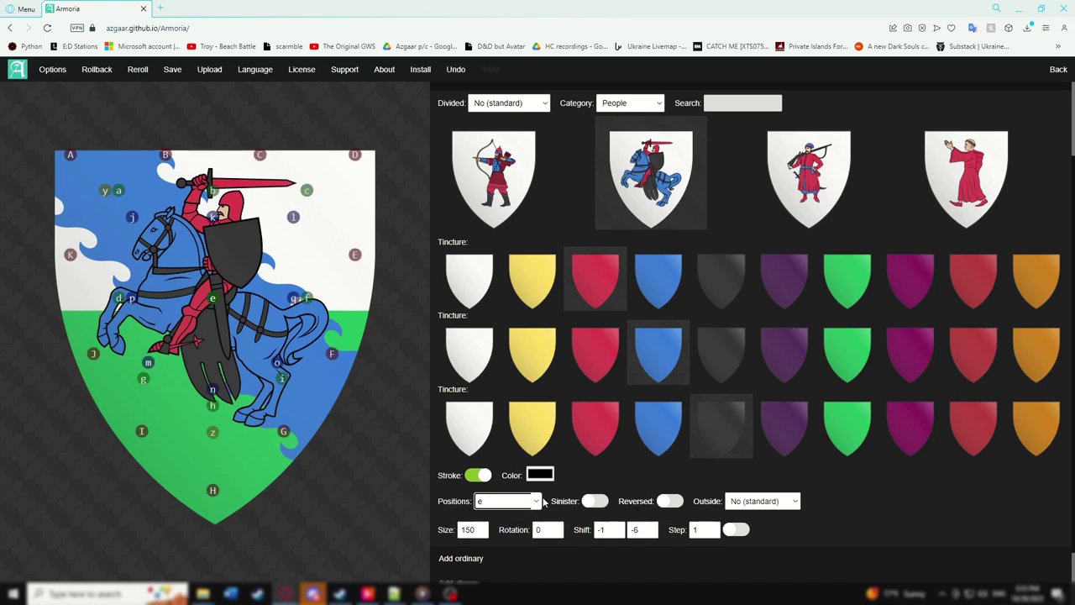
pyautogui.click(536, 501)
pyautogui.scroll(-3, 567, 372)
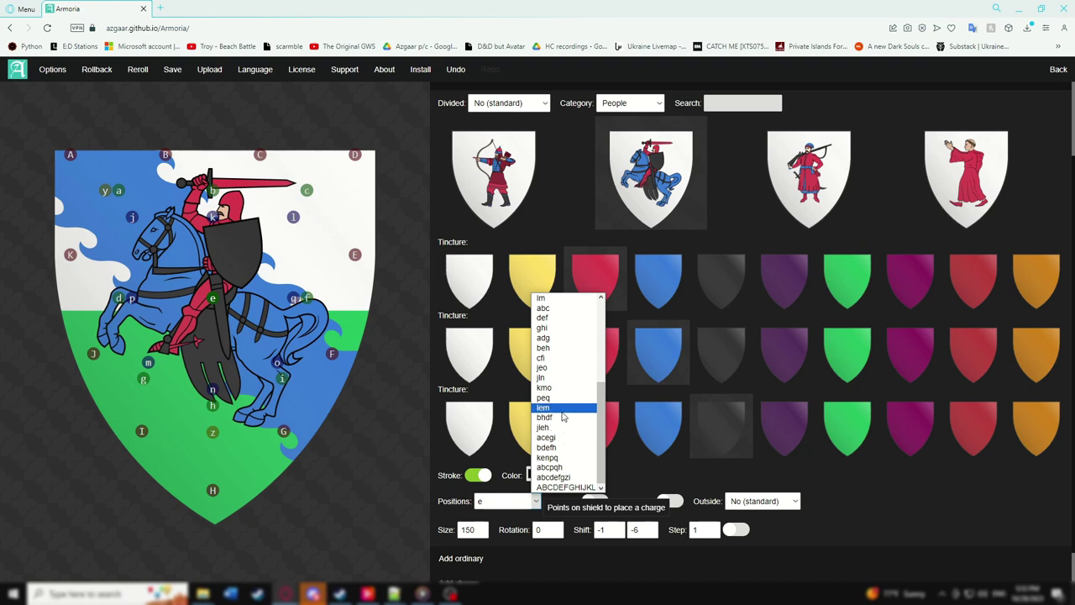
pyautogui.click(559, 387)
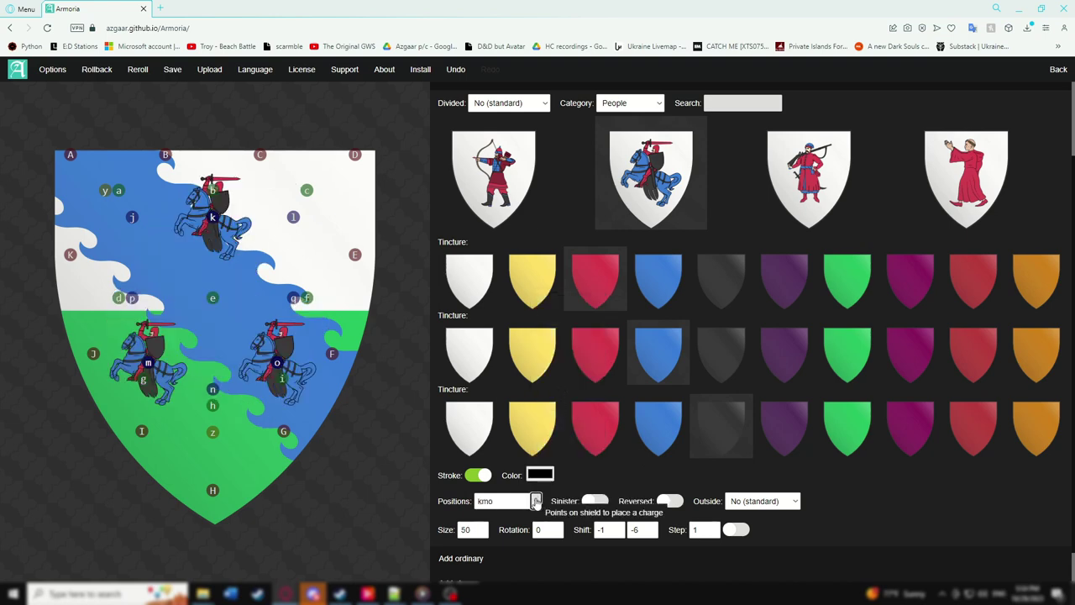
# Colour the knights with red riders on white horses, keeping the kmo placement
pyautogui.click(468, 288)
pyautogui.click(648, 306)
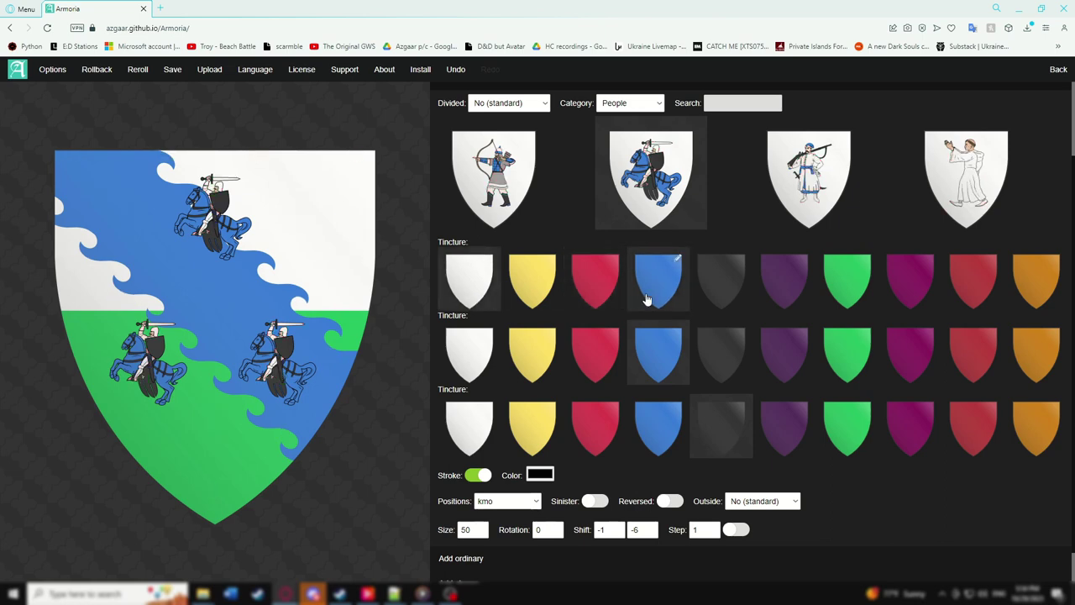
pyautogui.click(469, 375)
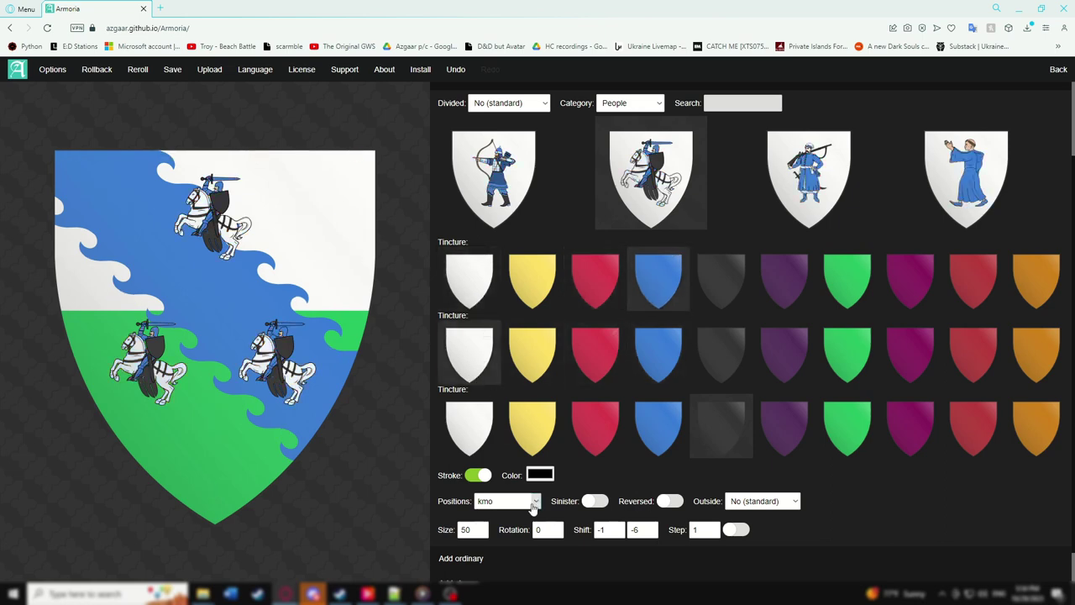
pyautogui.click(582, 286)
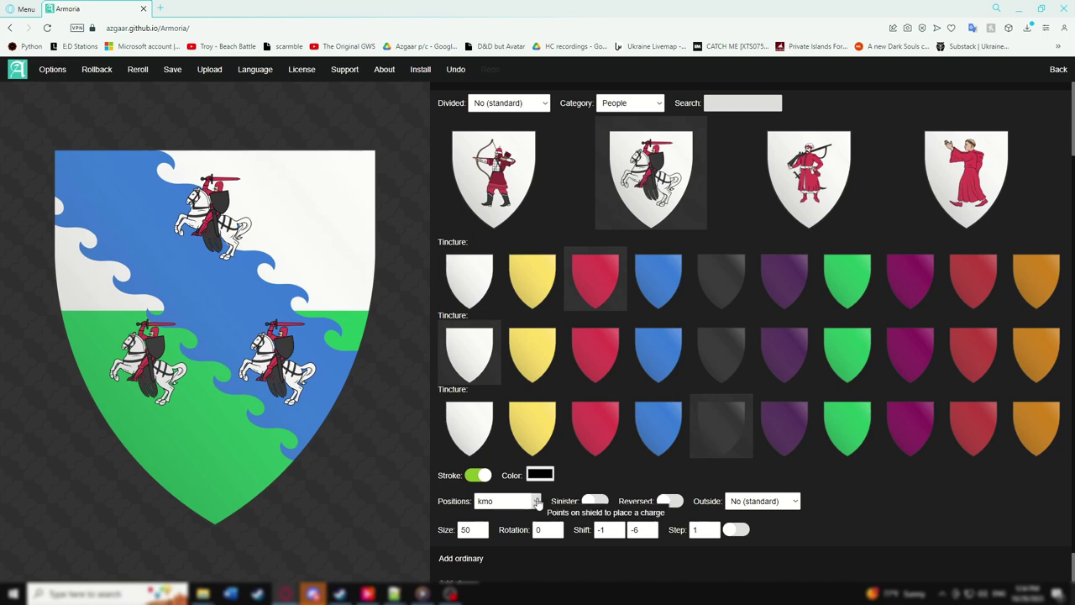
pyautogui.click(538, 501)
pyautogui.click(519, 501)
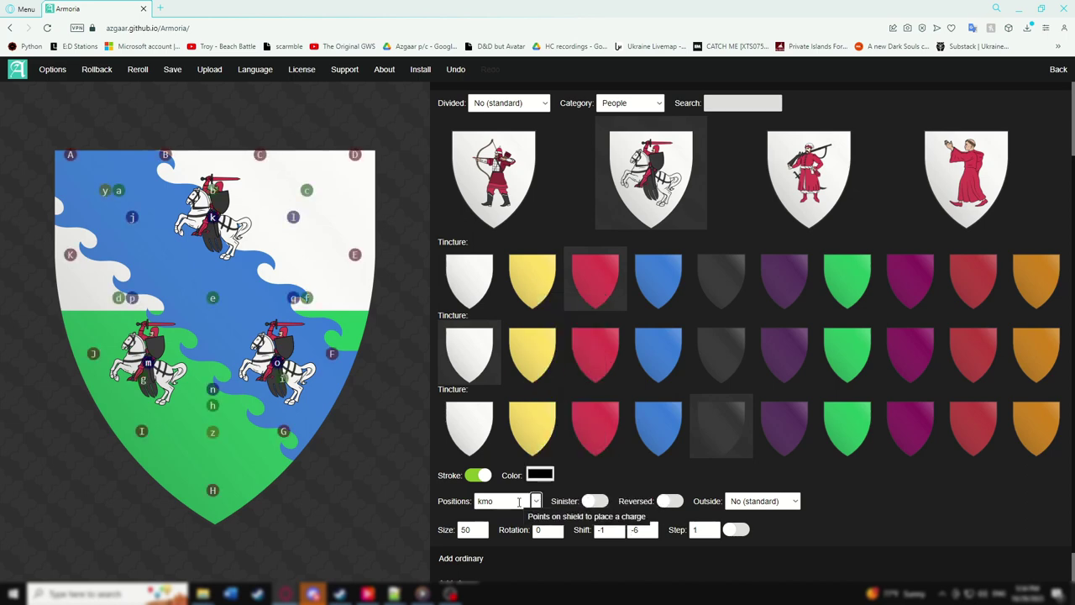
# Remove the knight charges, leaving only the white-over-green per fess field
pyautogui.write('g')
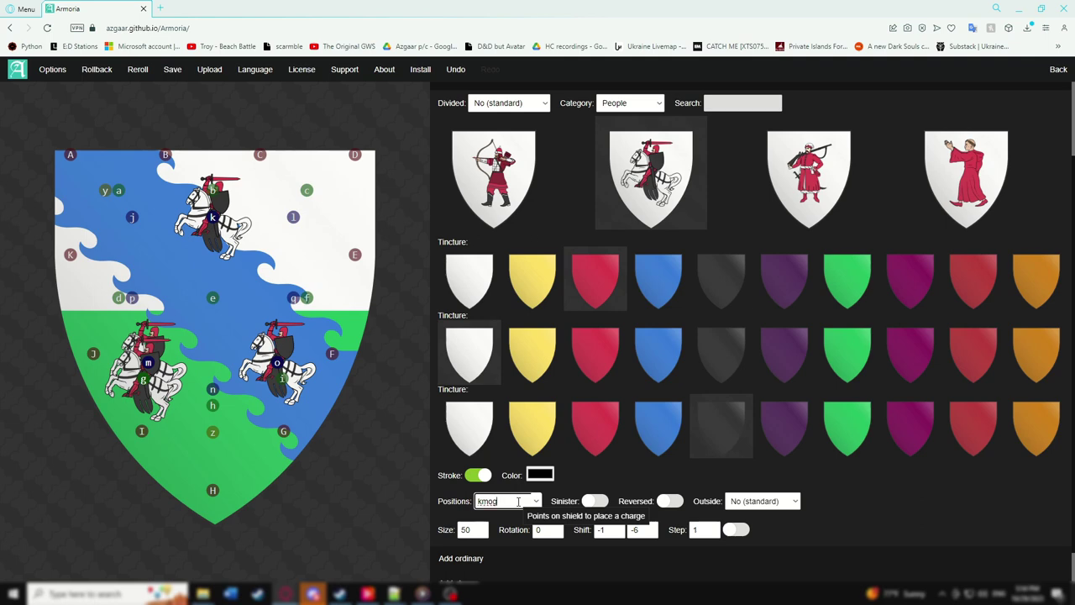
pyautogui.write('re')
pyautogui.scroll(2, 537, 439)
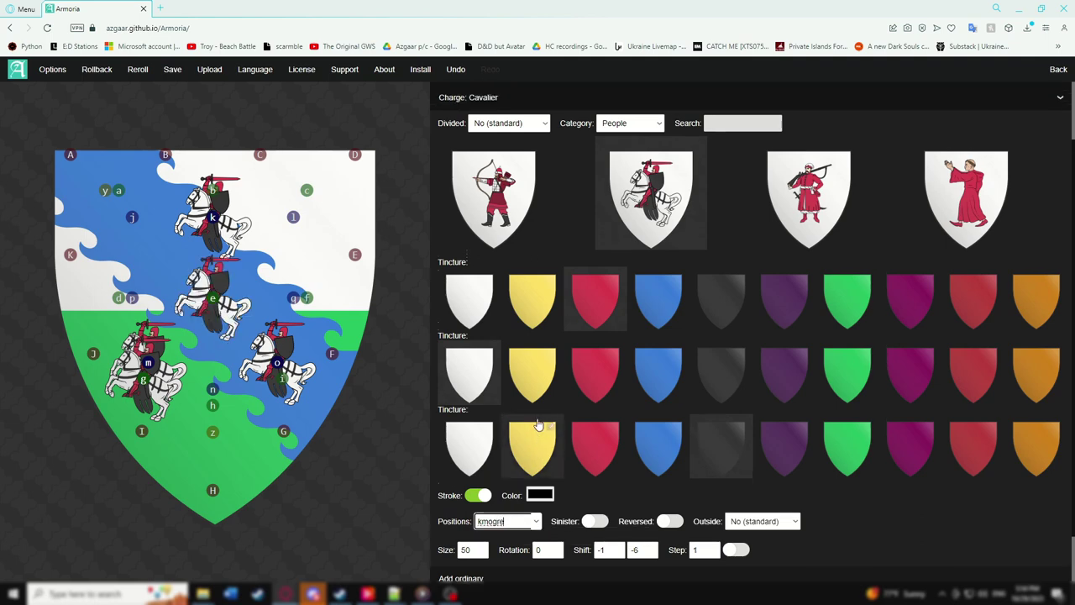
pyautogui.click(576, 175)
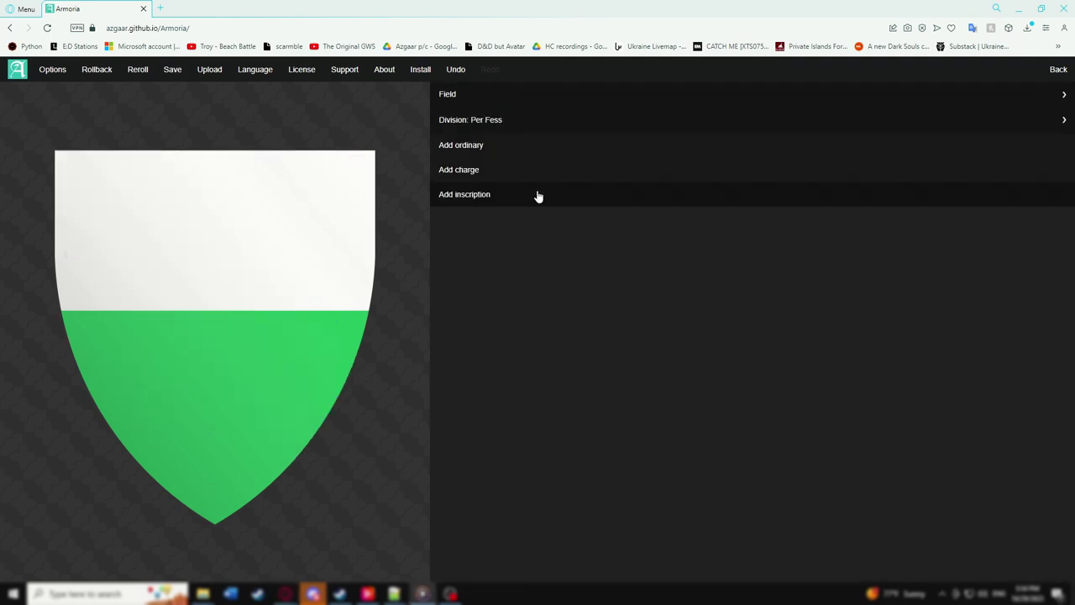
# Add the 'Armoria' inscription and drag it down onto the green lower half
pyautogui.click(538, 195)
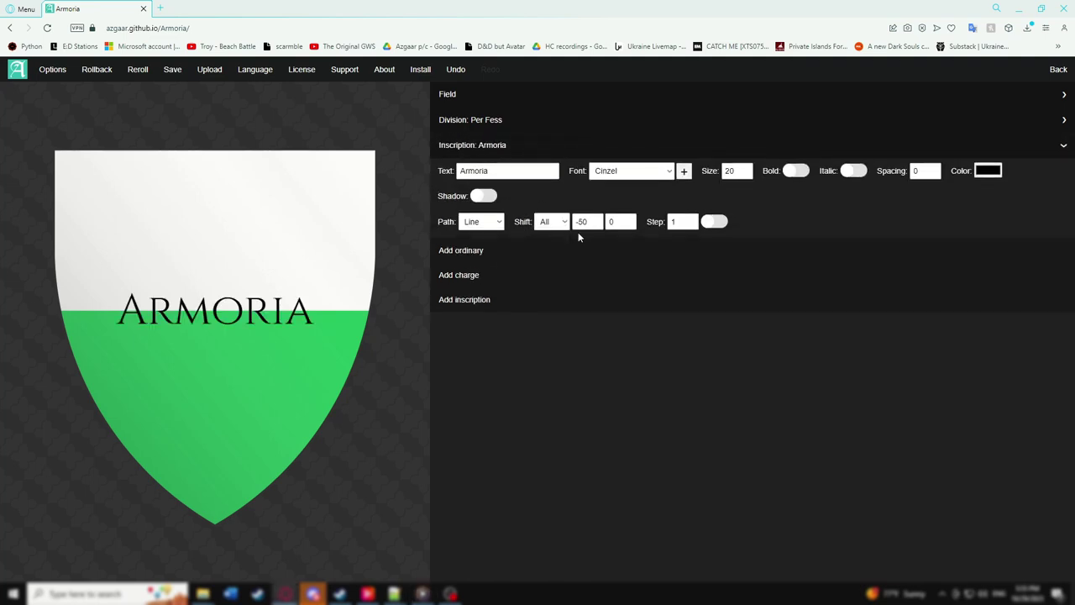
pyautogui.moveTo(223, 322); pyautogui.dragTo(226, 347)
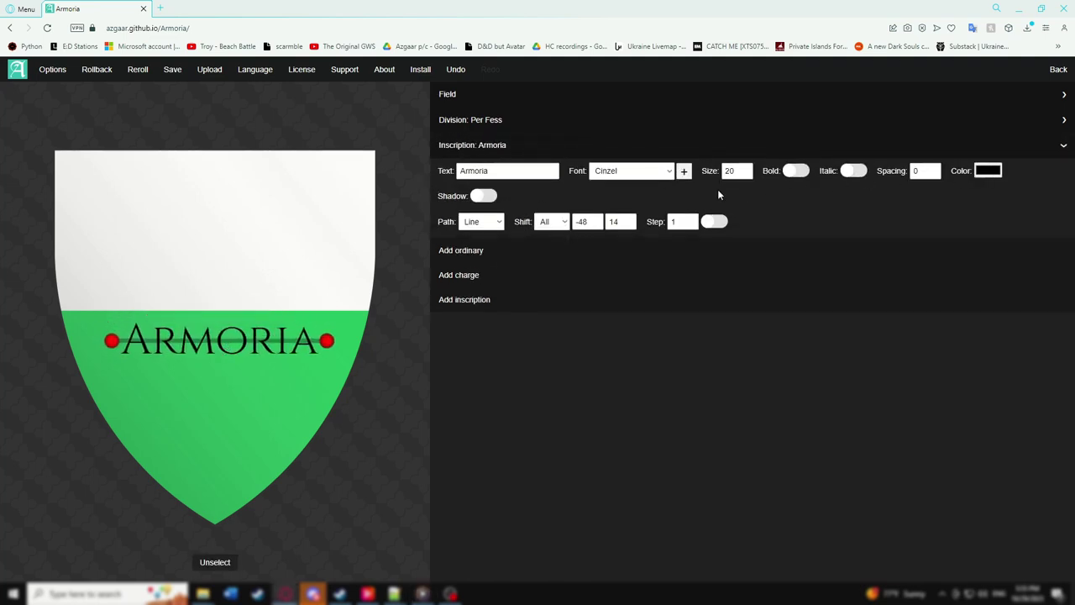
# Replace the angel with a black Ribbon3 from Ornaments, placed behind the inscription
pyautogui.click(527, 283)
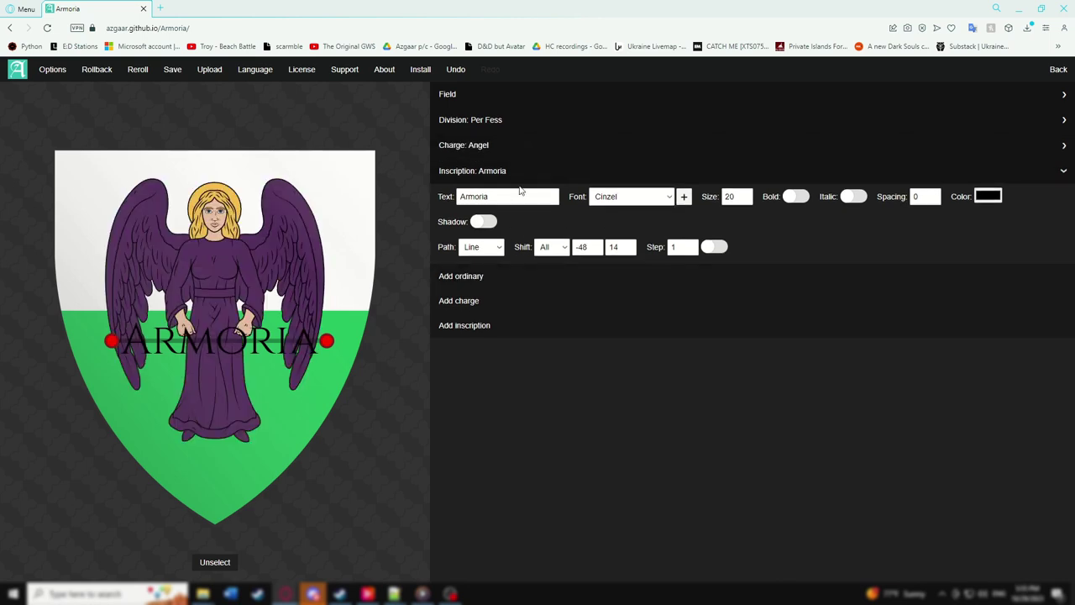
pyautogui.click(553, 152)
pyautogui.click(630, 171)
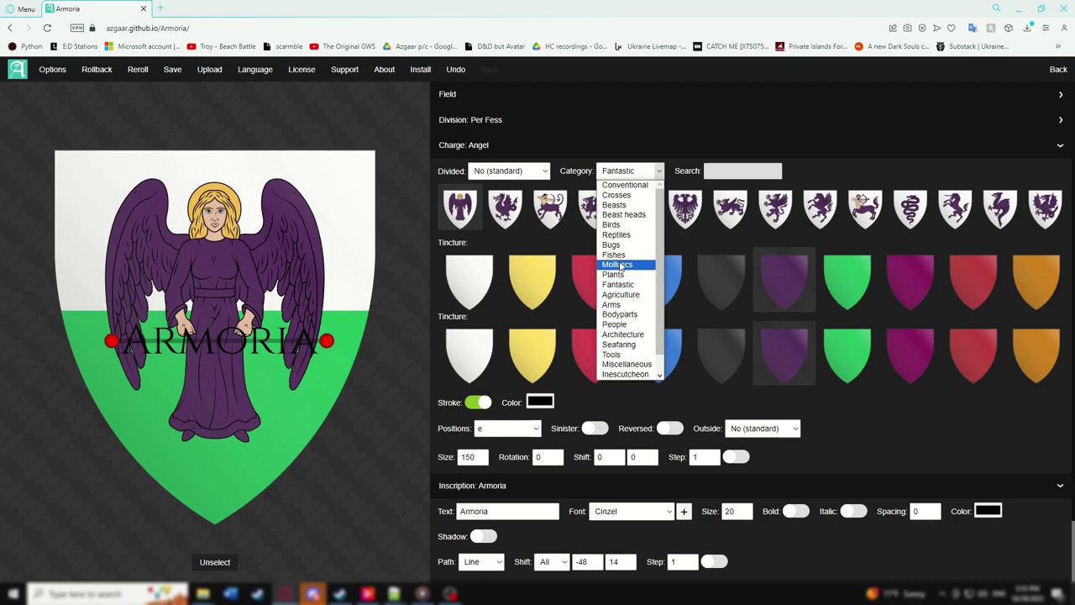
pyautogui.scroll(-2, 611, 263)
pyautogui.click(602, 273)
pyautogui.click(679, 233)
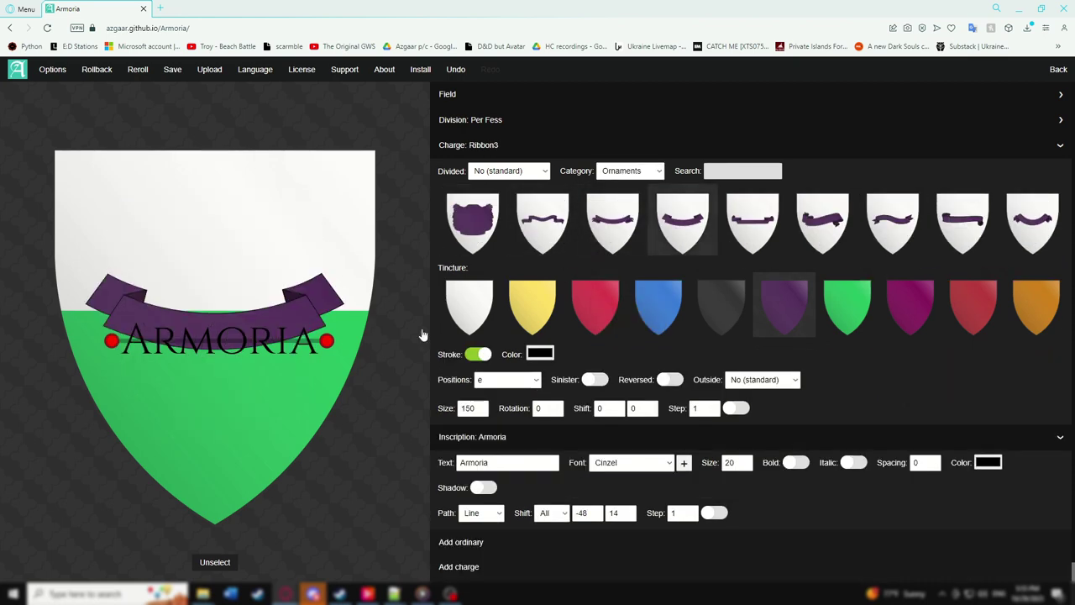
pyautogui.moveTo(296, 329); pyautogui.dragTo(302, 344)
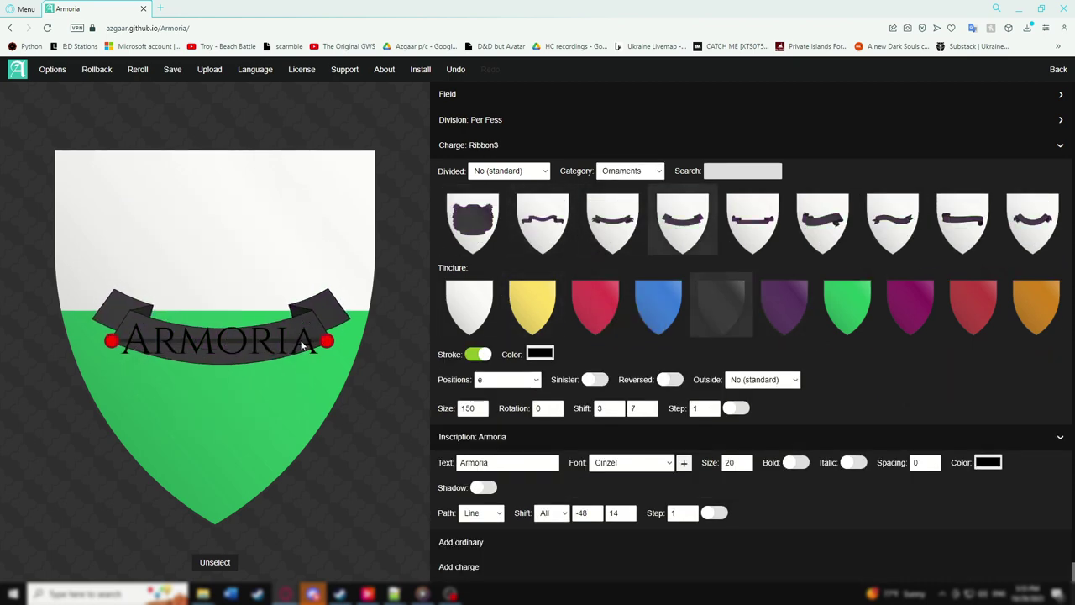
# Recolour the Armoria inscription white and collapse the inscription and ribbon settings
pyautogui.scroll(-5, 736, 462)
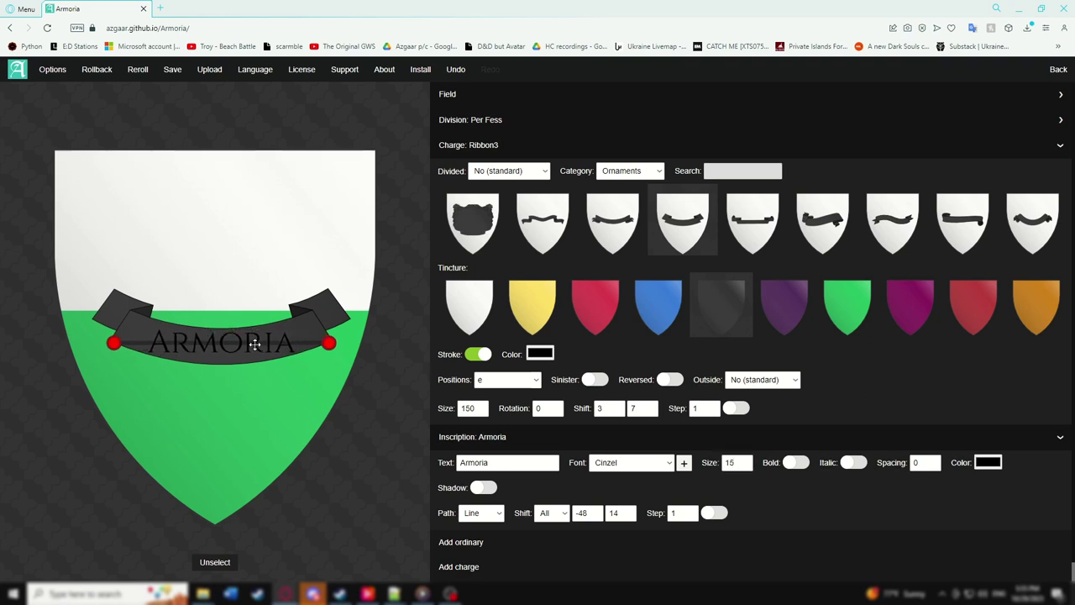
pyautogui.click(991, 467)
pyautogui.click(874, 315)
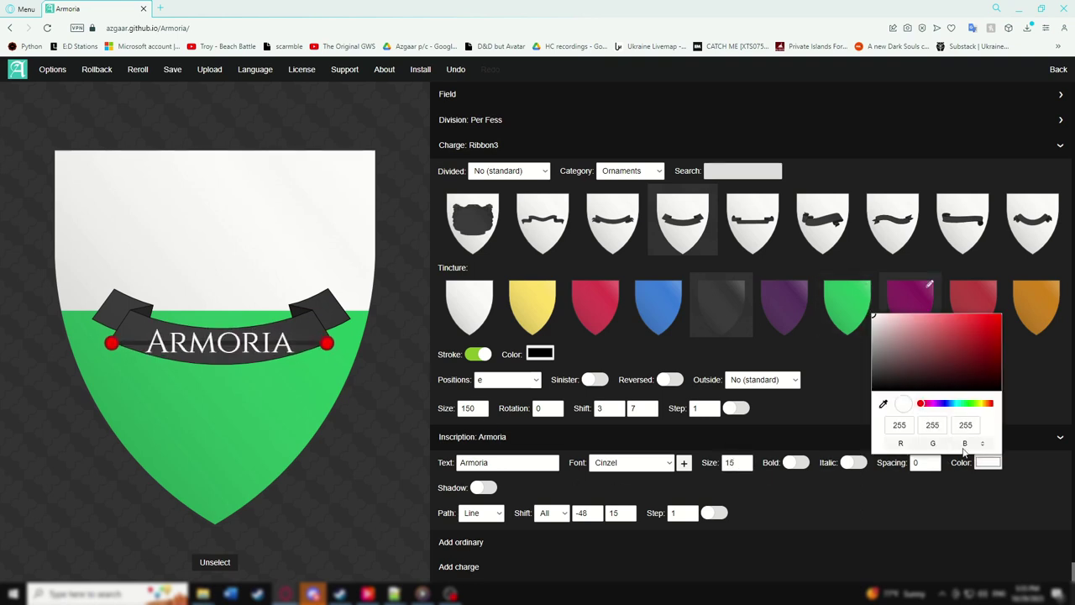
pyautogui.click(502, 462)
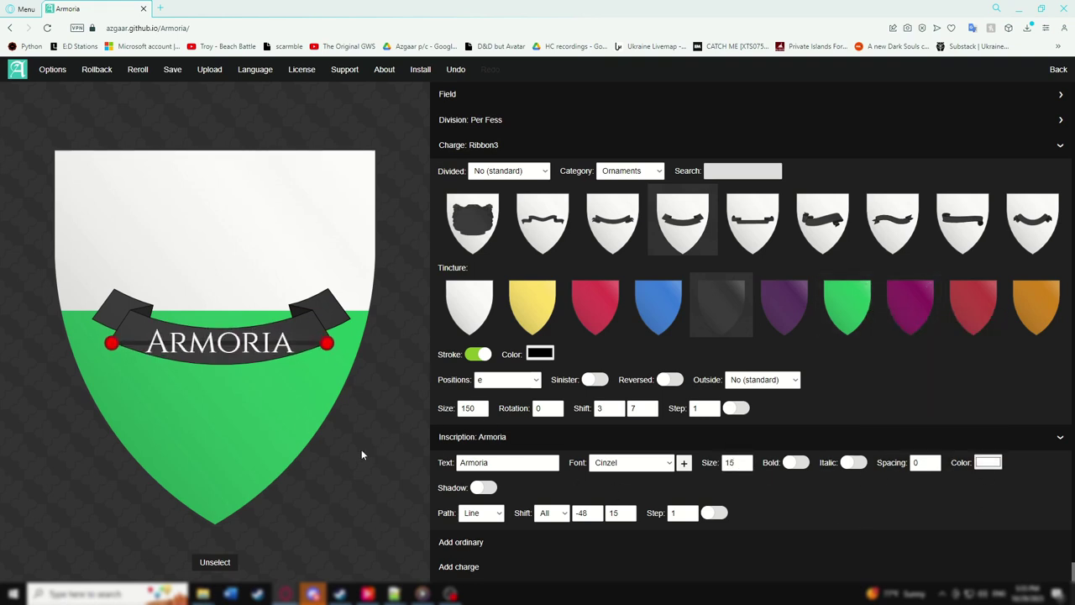
pyautogui.click(546, 436)
pyautogui.click(538, 144)
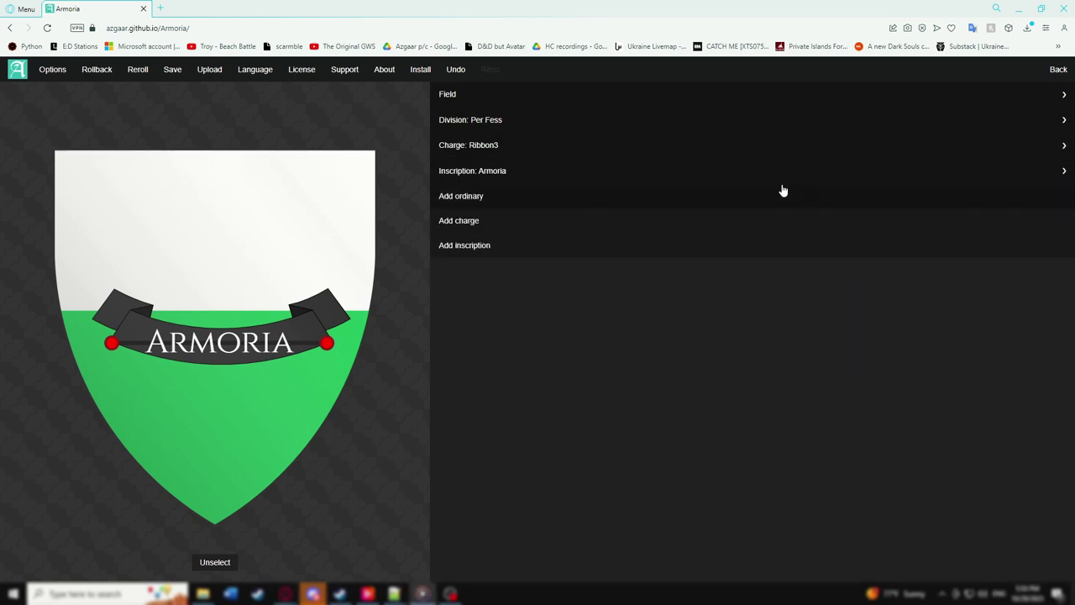
pyautogui.click(661, 147)
# Try the ribbon's Divided options (crop, crop by division) and settle on Counterchanged
pyautogui.click(539, 172)
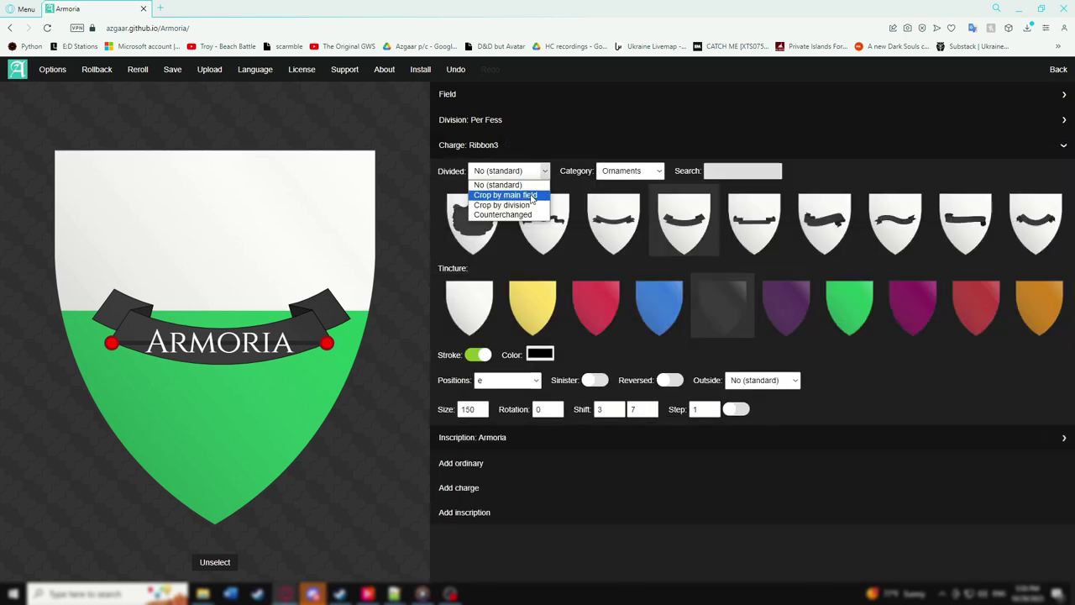
pyautogui.click(531, 195)
pyautogui.click(534, 171)
pyautogui.click(521, 204)
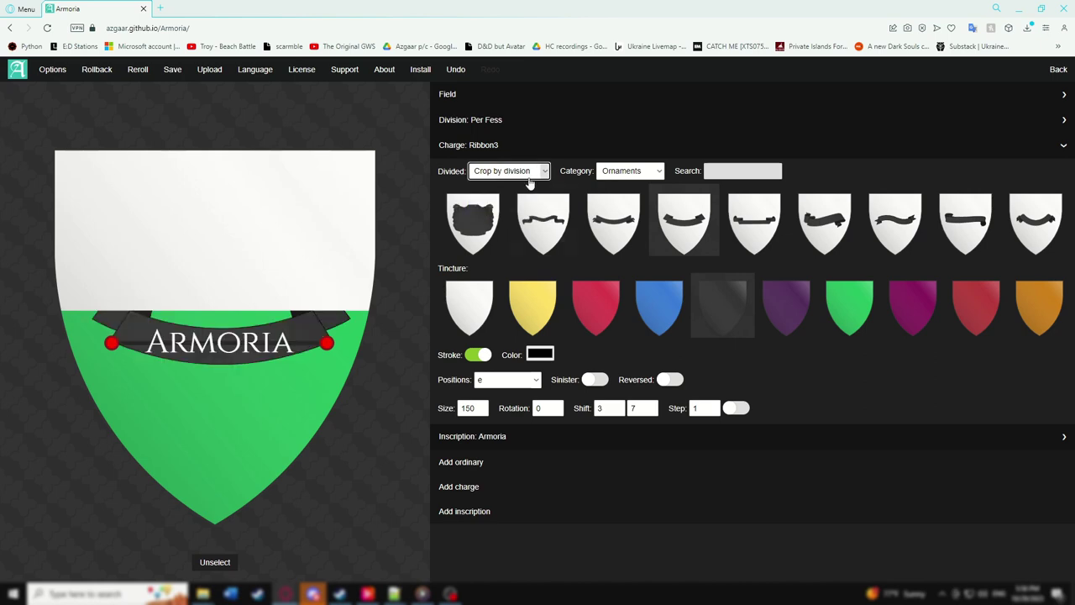
pyautogui.click(530, 175)
pyautogui.click(522, 207)
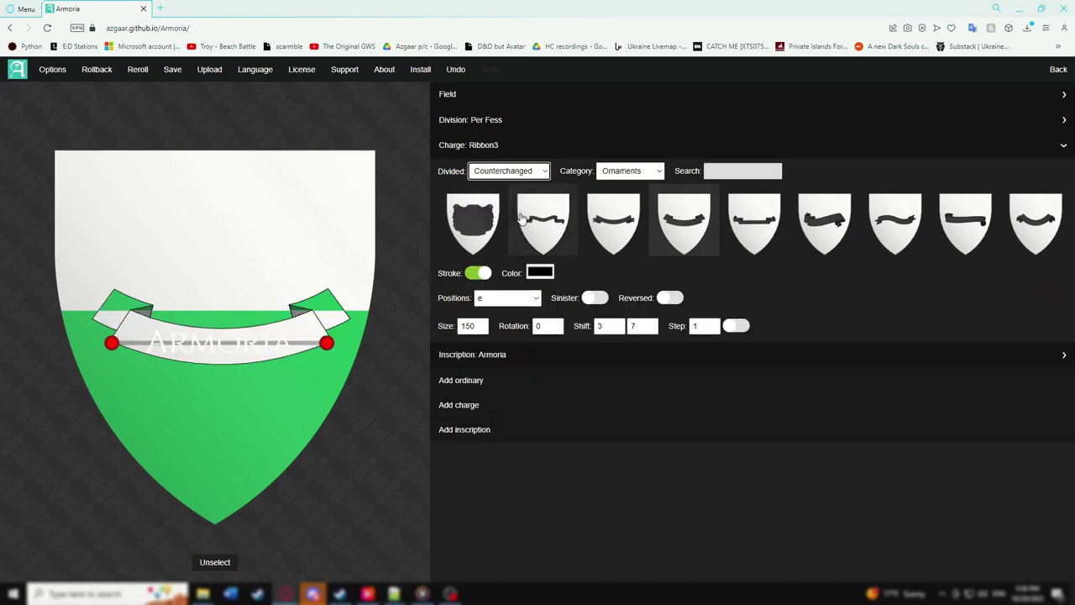
pyautogui.click(519, 178)
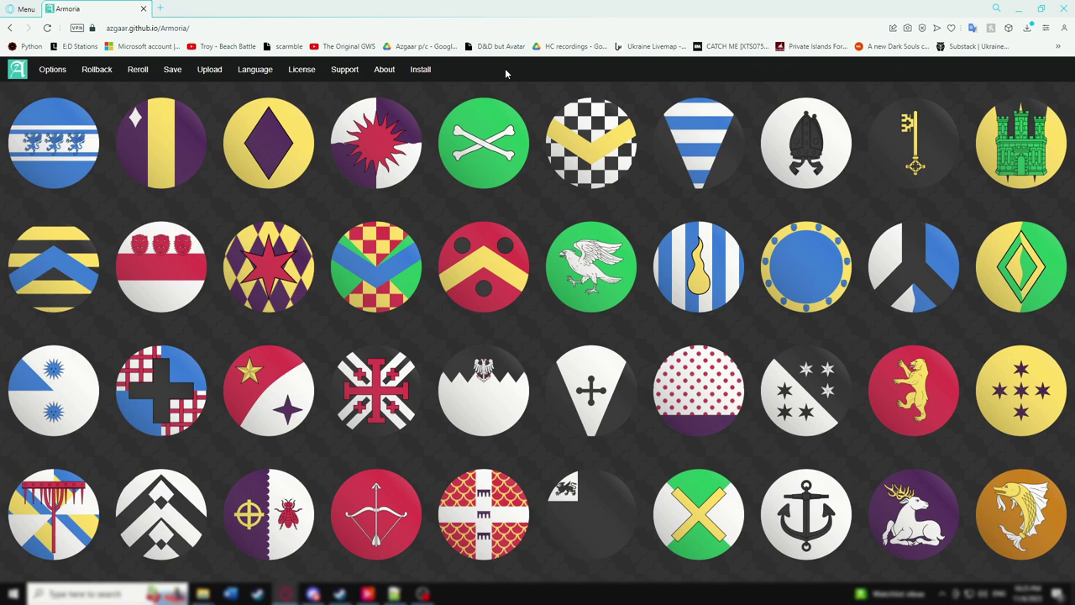
# Download the red-cross coat of arms as a PNG and add it as an uploaded raster charge
pyautogui.click(408, 436)
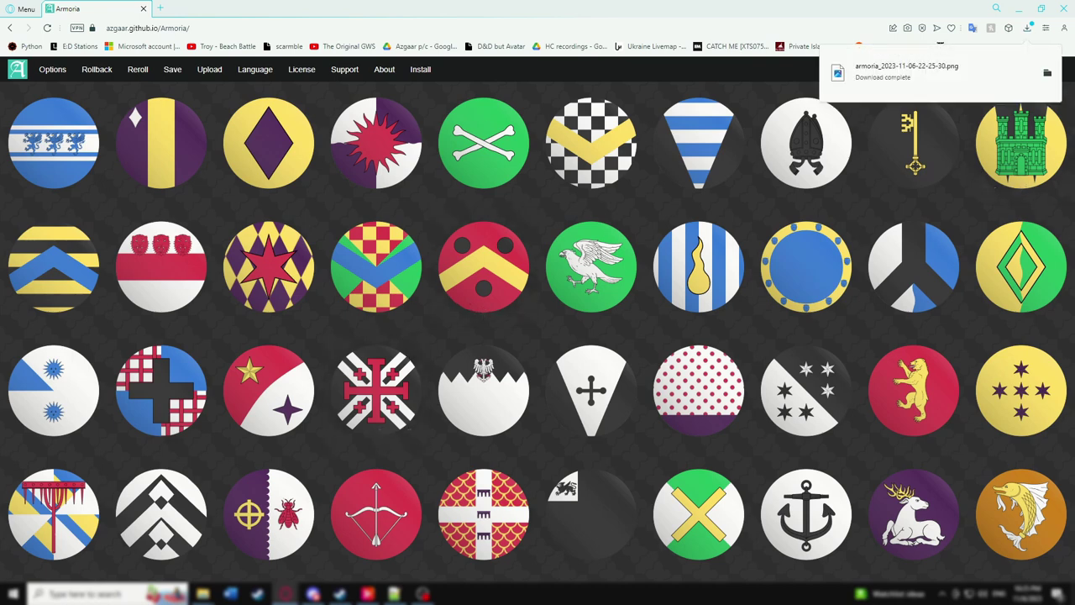
pyautogui.moveTo(207, 71)
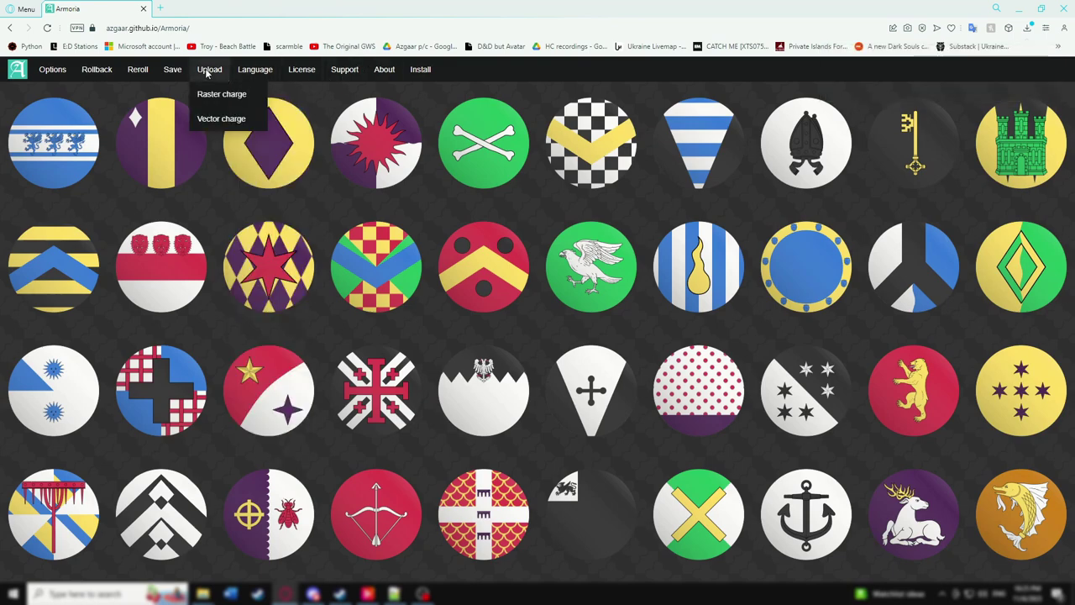
pyautogui.click(210, 95)
pyautogui.moveTo(612, 254); pyautogui.dragTo(623, 290)
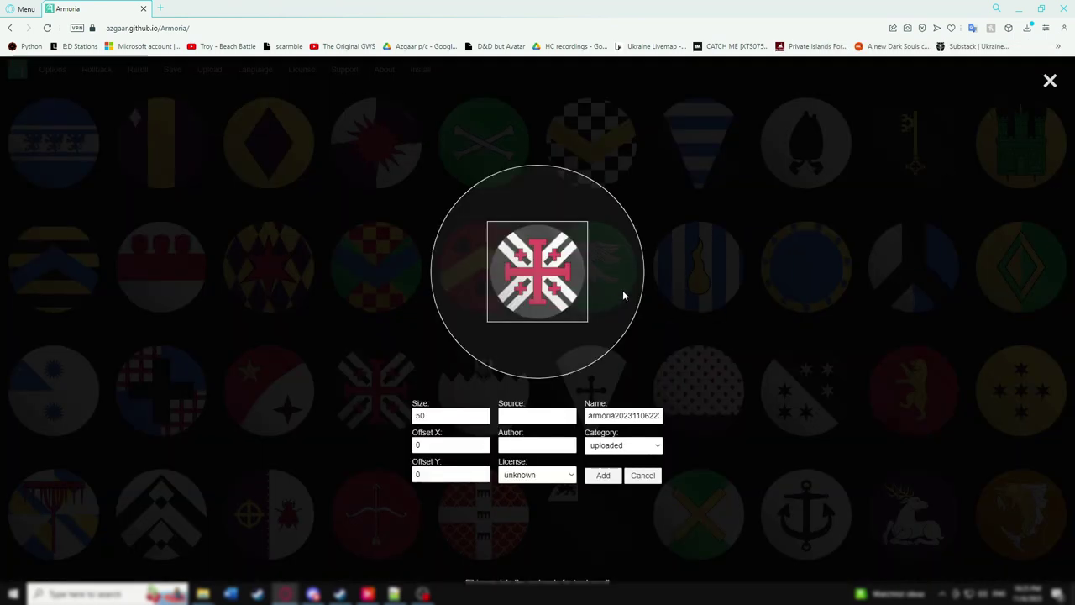
pyautogui.click(605, 475)
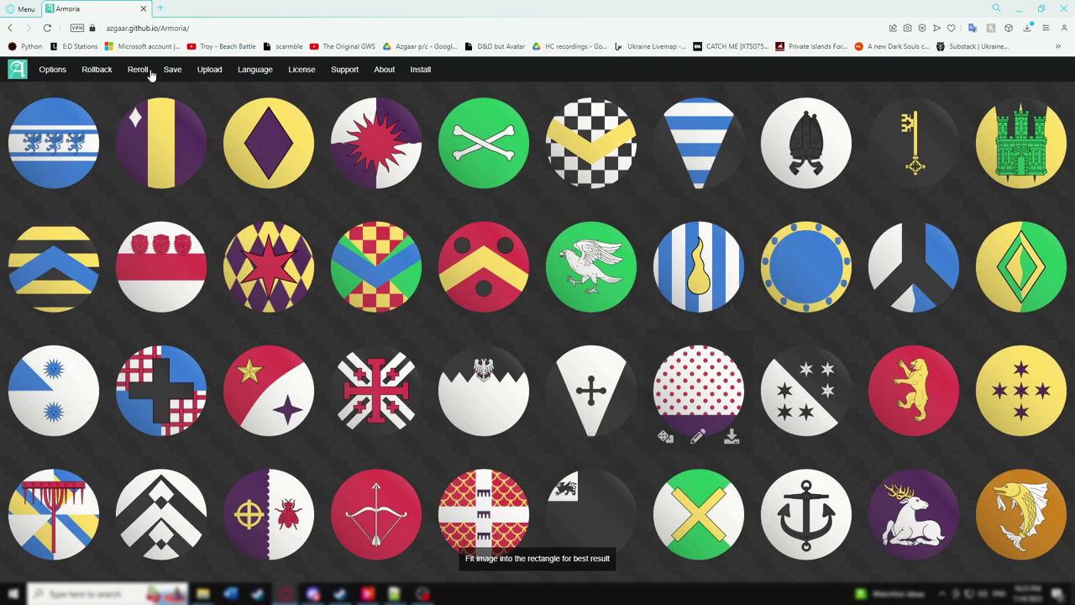
# Switch the shield shape to Flag from the Banner shield options
pyautogui.moveTo(209, 70)
pyautogui.moveTo(45, 81)
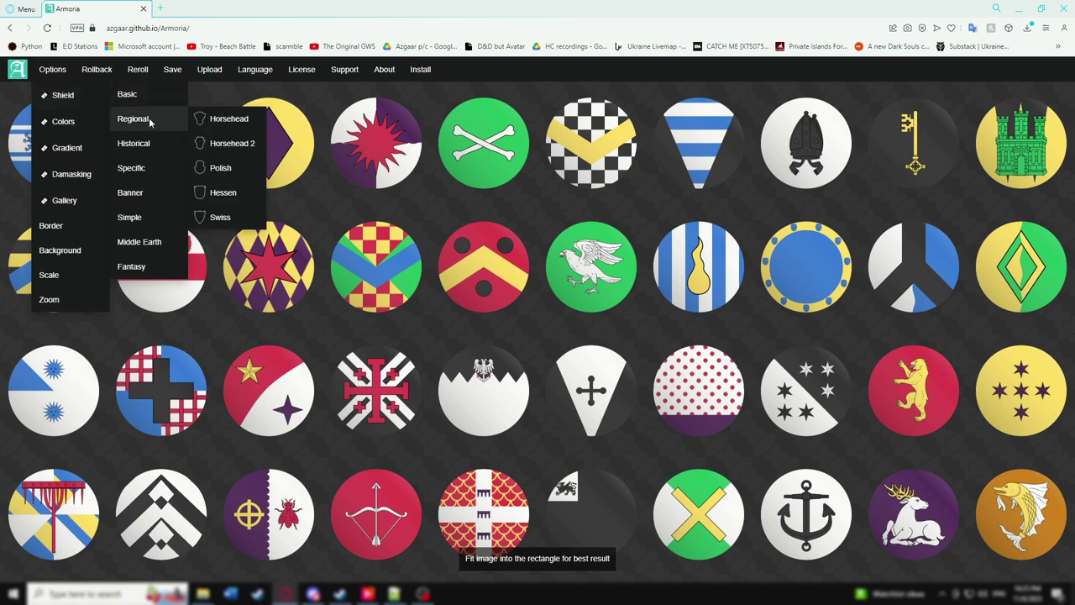
pyautogui.moveTo(152, 196)
pyautogui.click(213, 193)
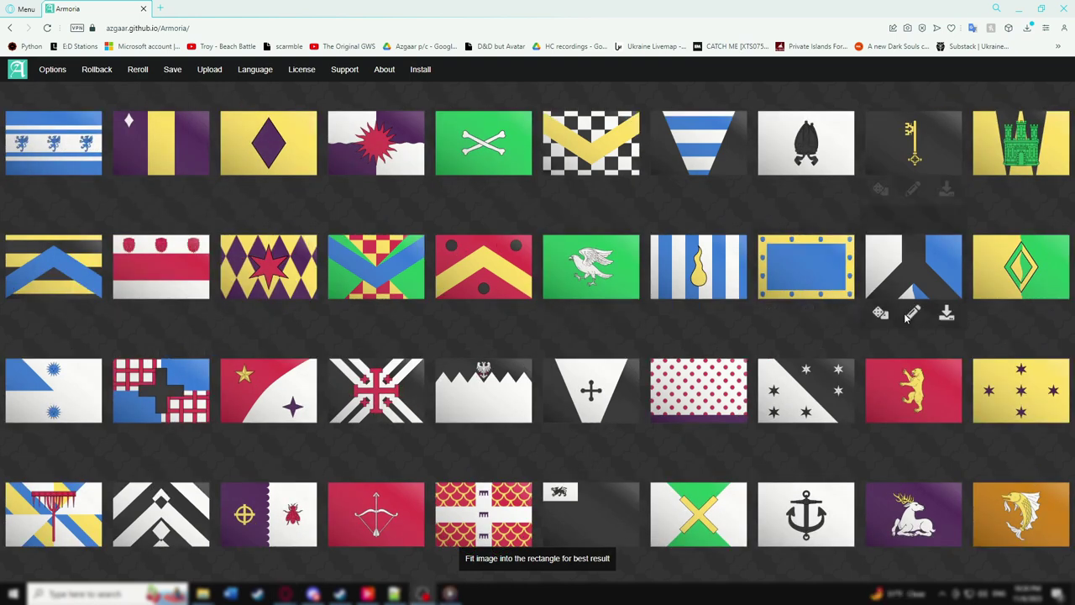
# Edit one flag and add a charge, keeping it in the Uploaded category
pyautogui.click(909, 315)
pyautogui.click(503, 195)
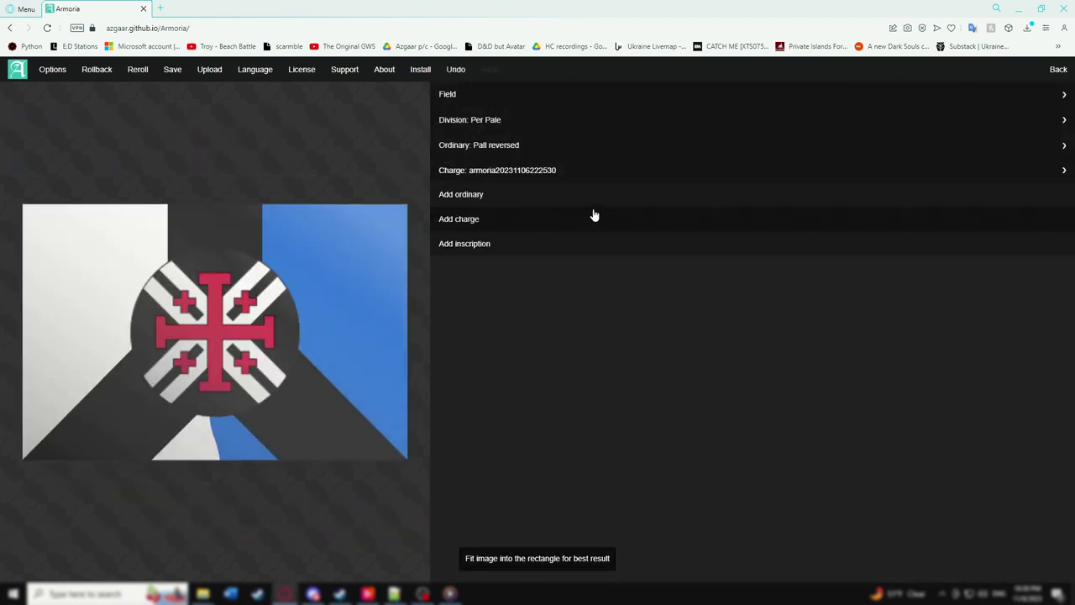
pyautogui.click(597, 172)
pyautogui.click(647, 197)
pyautogui.click(635, 400)
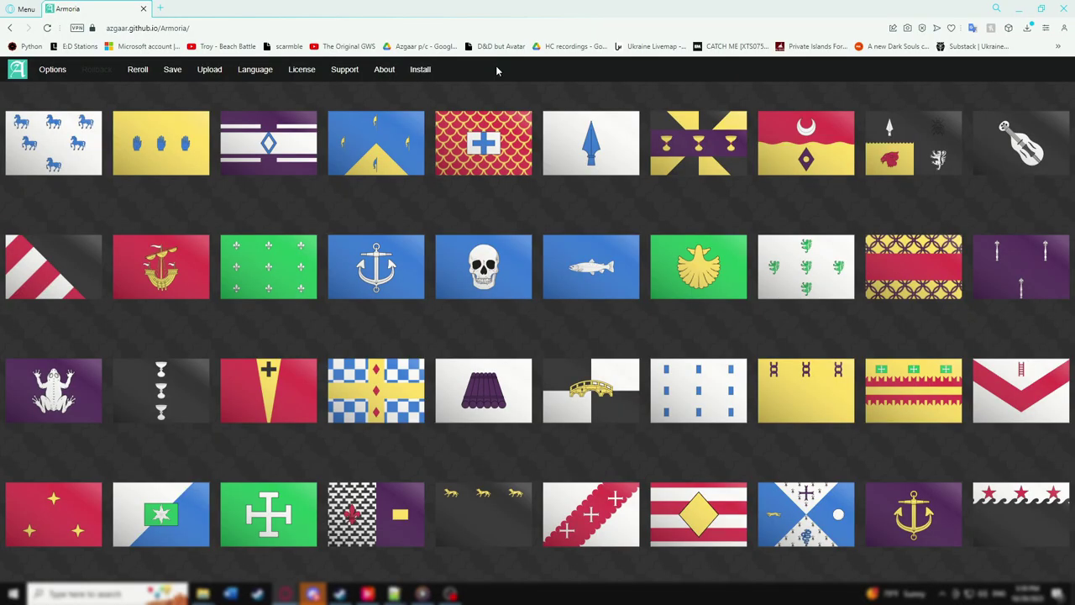
# Download the vector charge template and bring armoriaChargeTemplate.txt into view over the gallery
pyautogui.moveTo(213, 71)
pyautogui.click(213, 120)
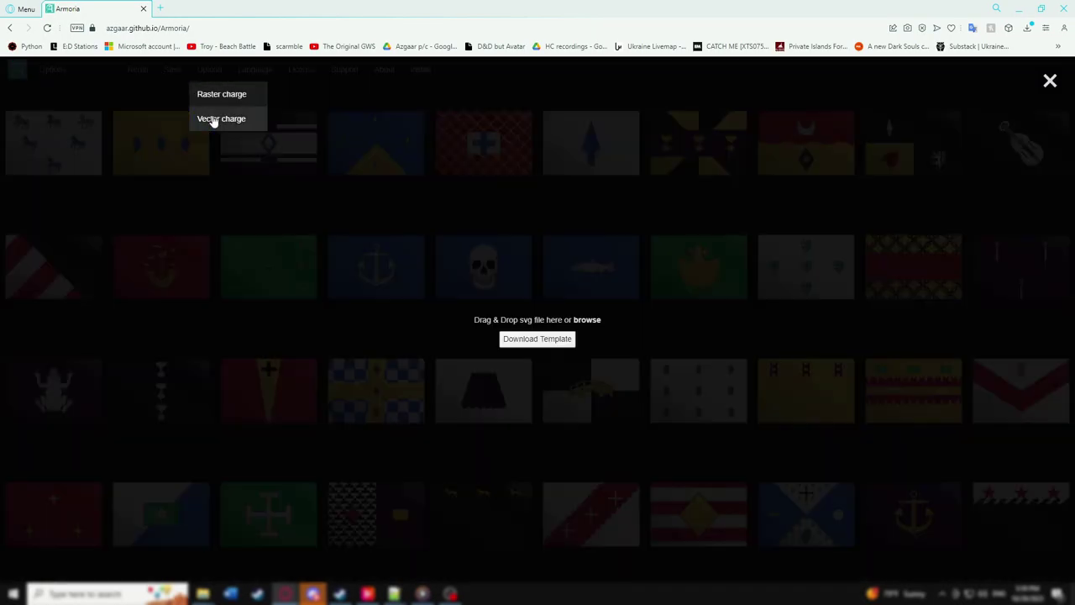
pyautogui.click(542, 342)
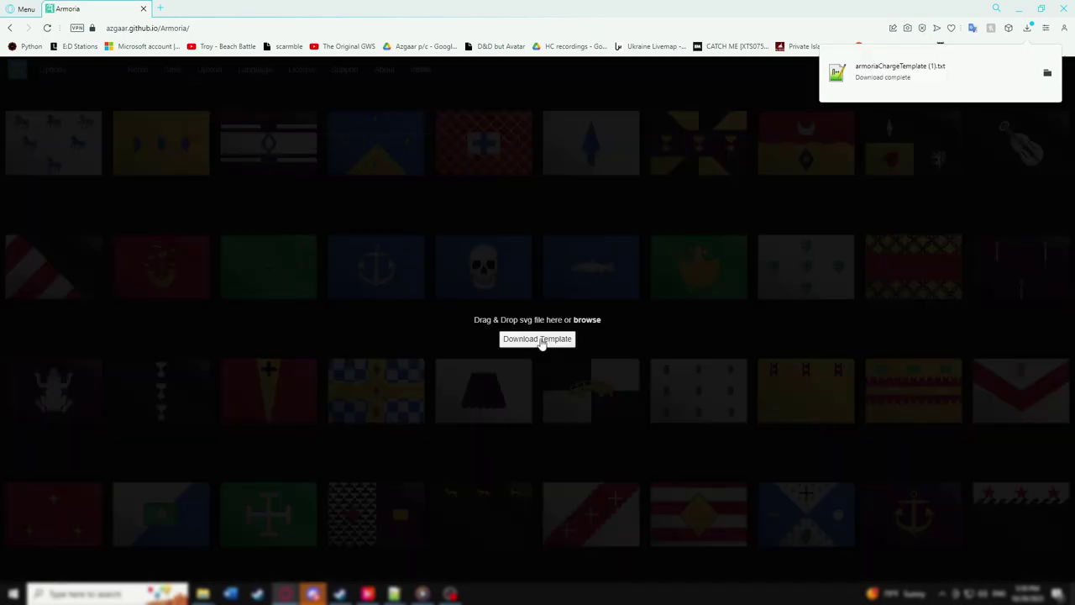
pyautogui.click(1050, 81)
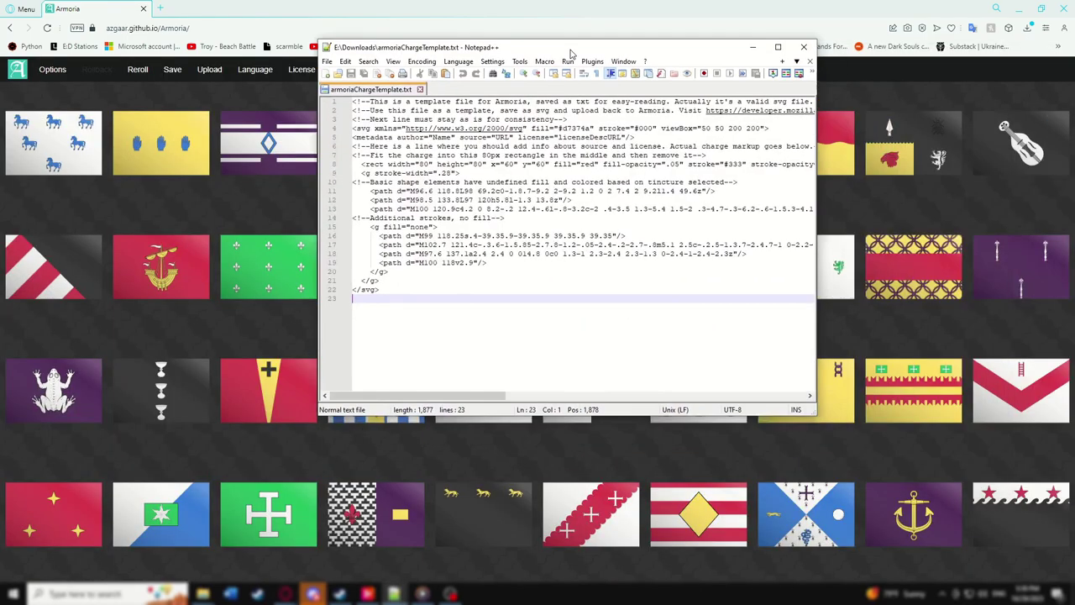
pyautogui.moveTo(528, 45); pyautogui.dragTo(573, 129)
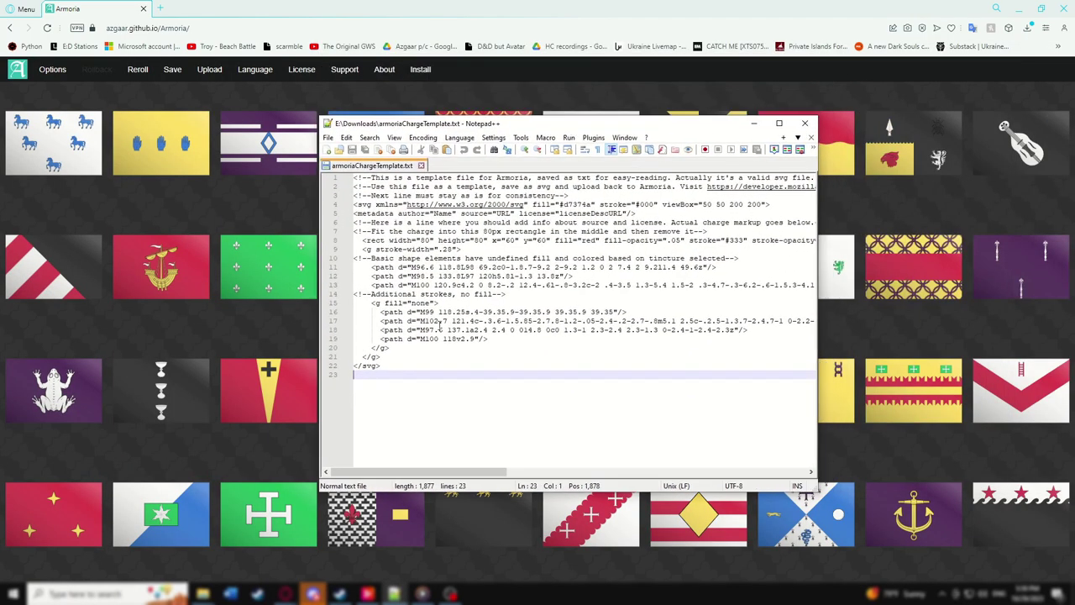
# Paste the template's line-4 xmlns URL into a new browser tab and follow it to the SVG specification
pyautogui.moveTo(430, 472)
pyautogui.mouseDown()
pyautogui.moveTo(494, 473)
pyautogui.moveTo(415, 472)
pyautogui.mouseUp()
pyautogui.moveTo(407, 205); pyautogui.dragTo(527, 204)
pyautogui.hotkey('ctrl', 'c')
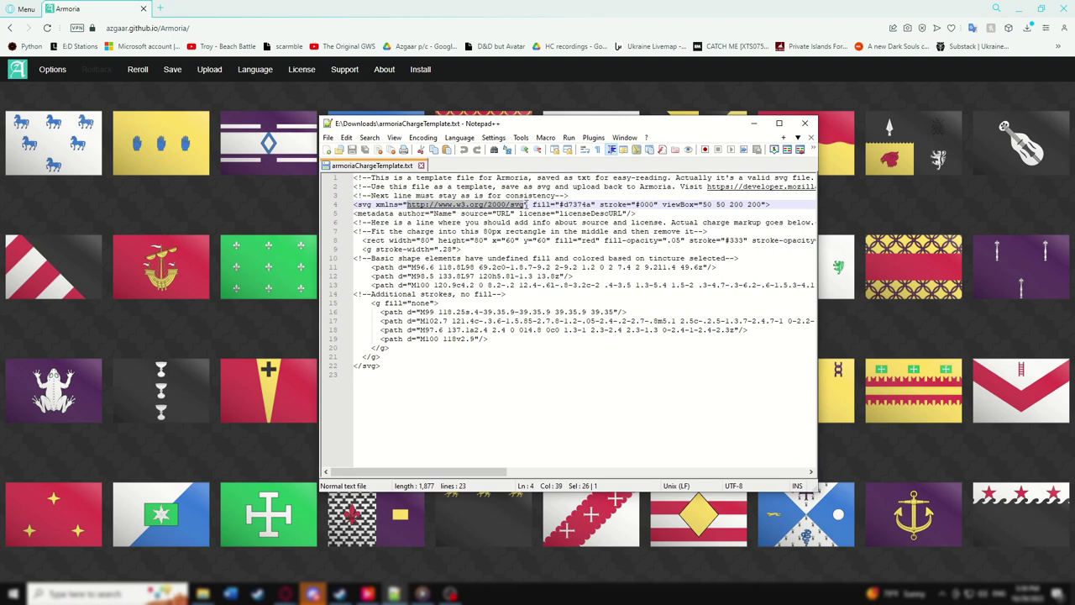
pyautogui.click(159, 7)
pyautogui.hotkey('ctrl', 'v')
pyautogui.press('Return')
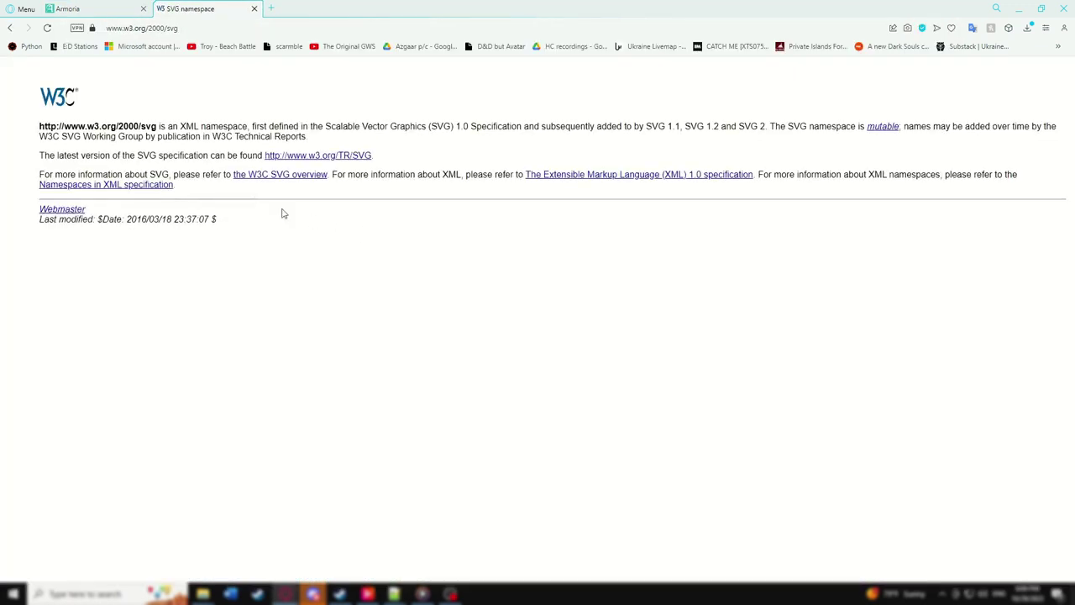
pyautogui.click(323, 155)
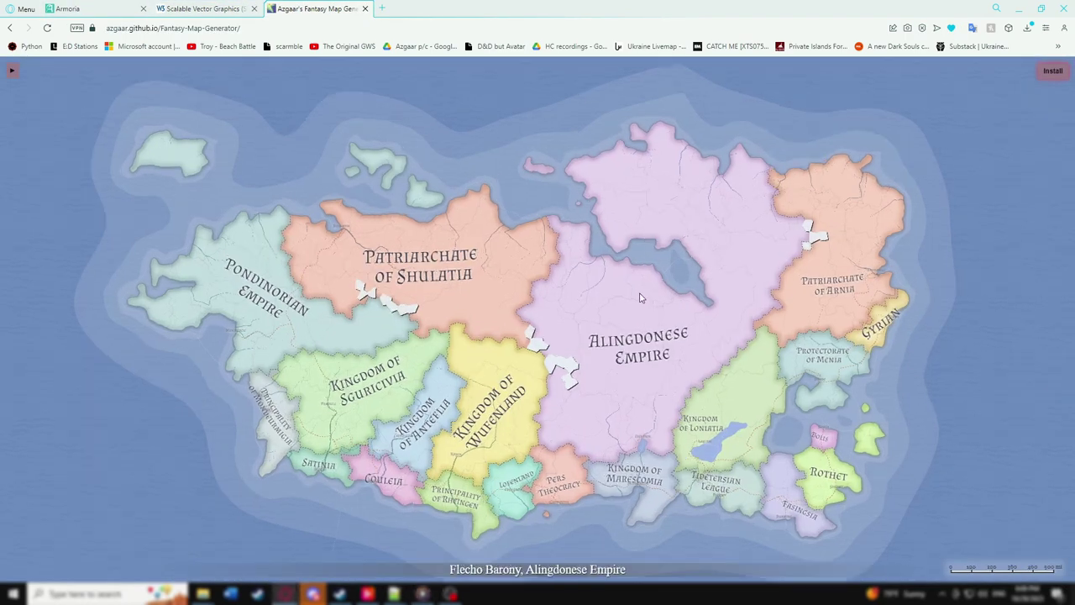
# Zoom in on Seiralengal and upload the downloaded Armoria PNG as its emblem via Any image
pyautogui.scroll(2, 640, 297)
pyautogui.scroll(5, 652, 275)
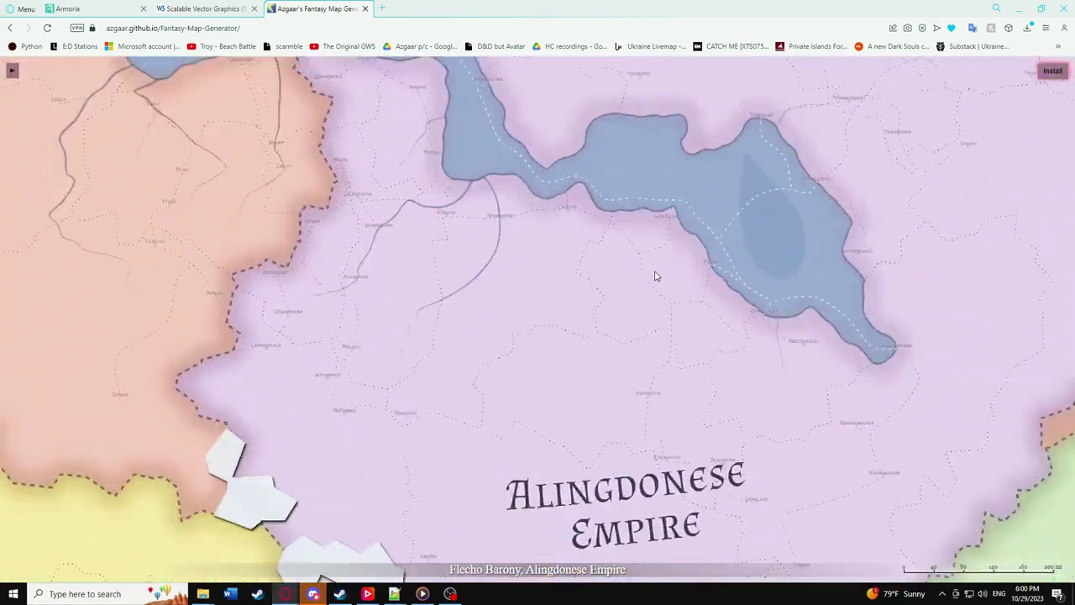
pyautogui.scroll(1, 518, 342)
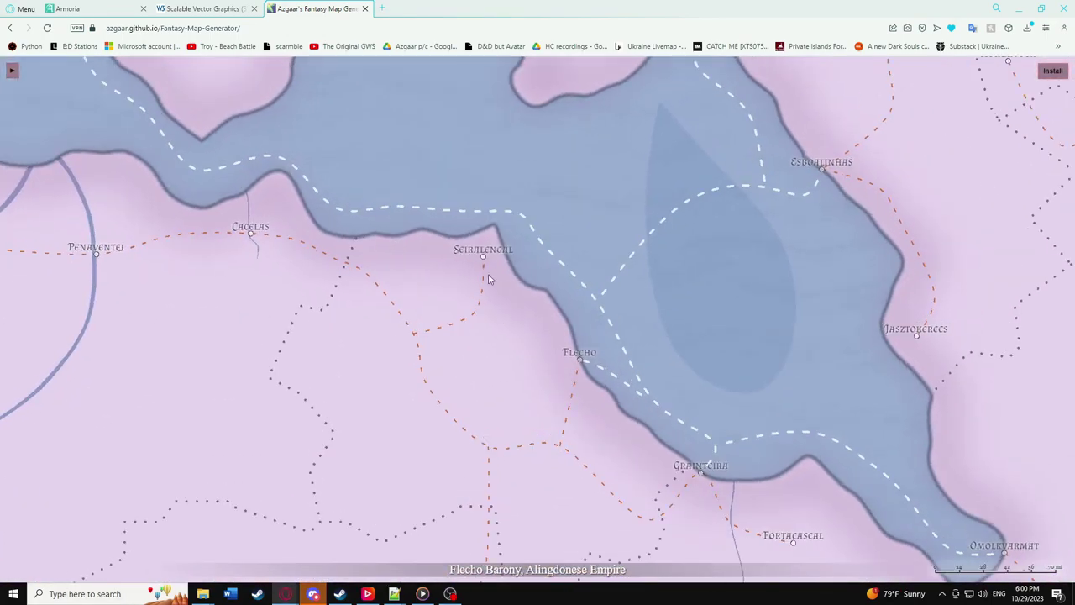
pyautogui.click(483, 253)
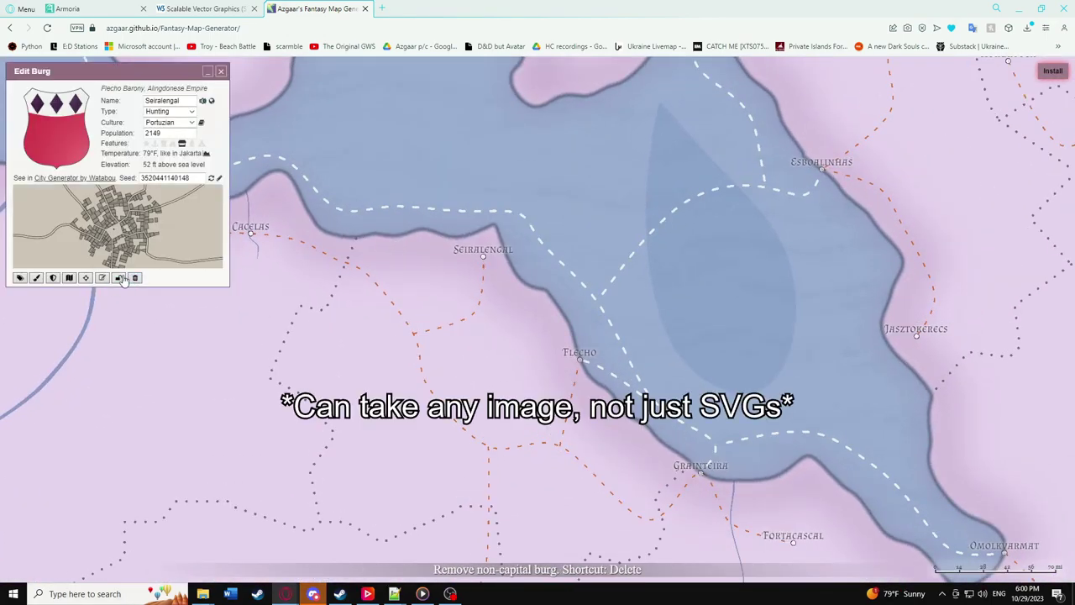
pyautogui.click(53, 278)
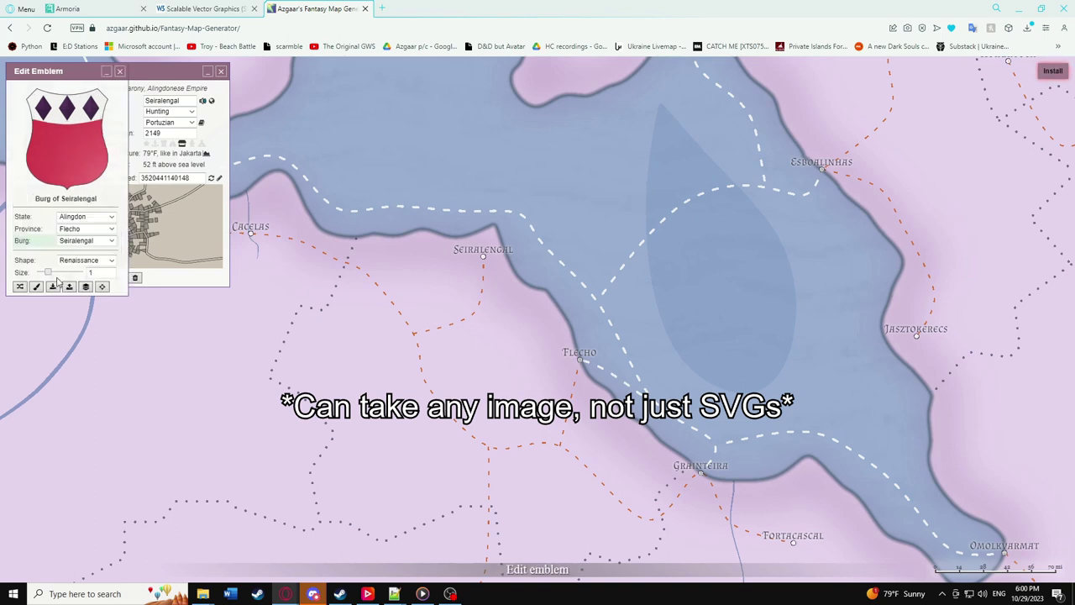
pyautogui.click(69, 286)
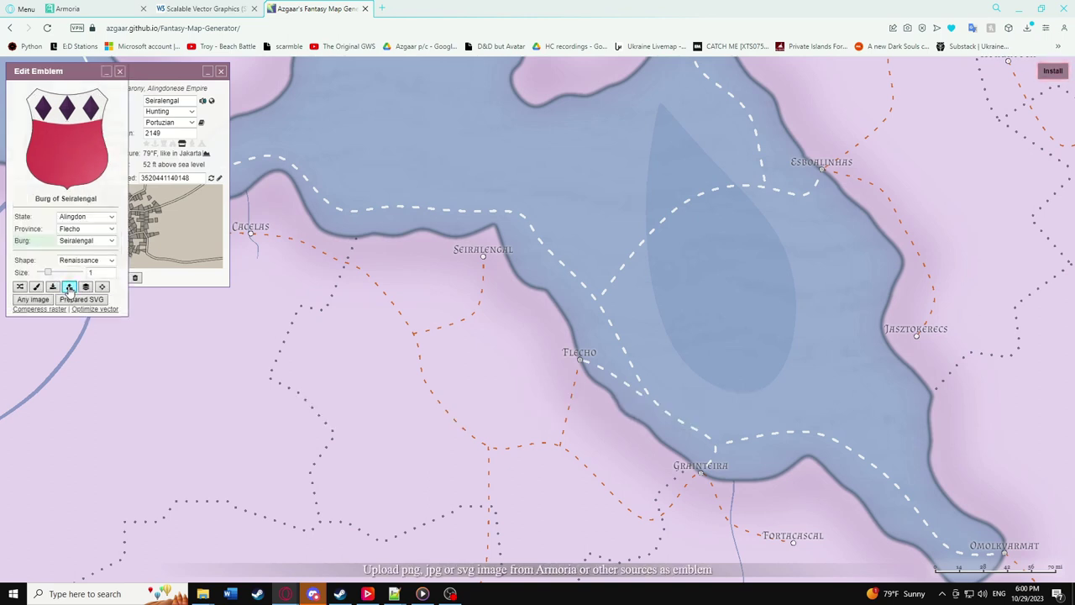
pyautogui.click(33, 299)
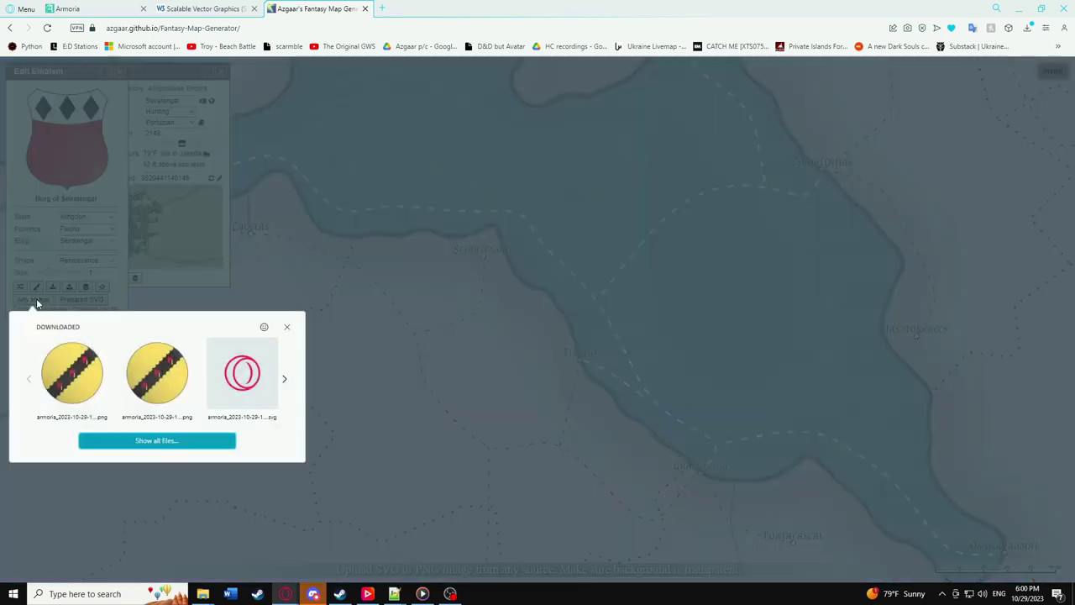
pyautogui.click(70, 373)
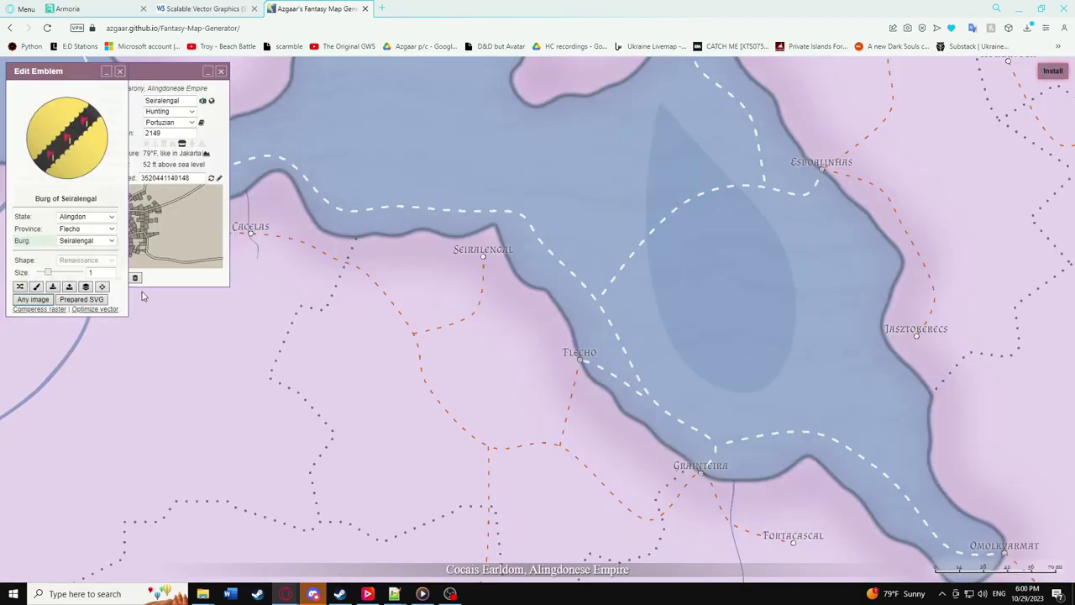
# Close and reopen the emblem editor to check the new Seiralengal emblem
pyautogui.click(108, 72)
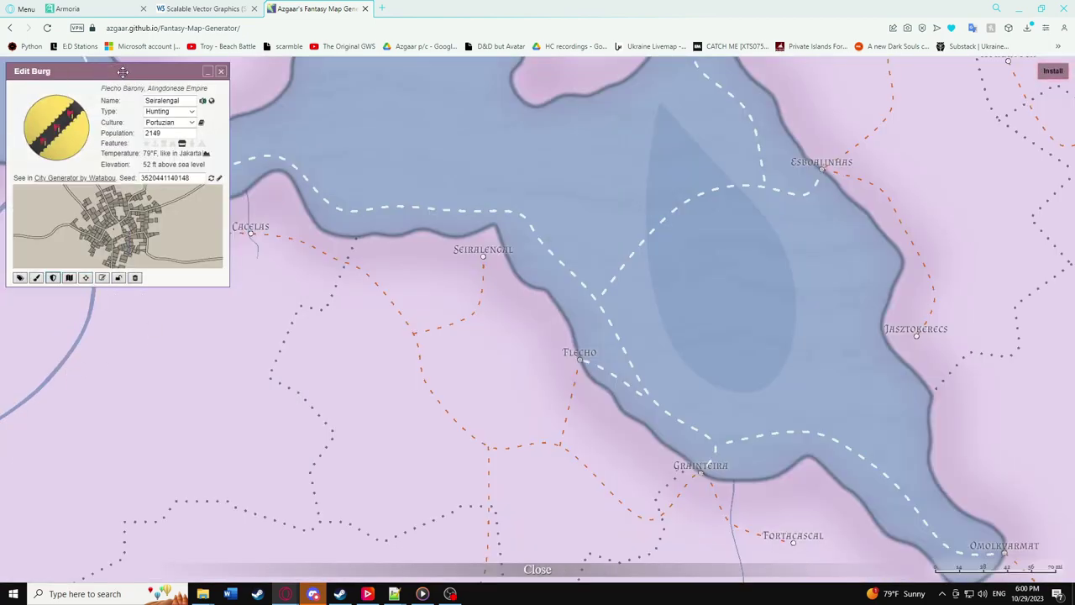
pyautogui.click(75, 146)
pyautogui.click(116, 73)
pyautogui.scroll(1, 399, 227)
pyautogui.scroll(-3, 485, 255)
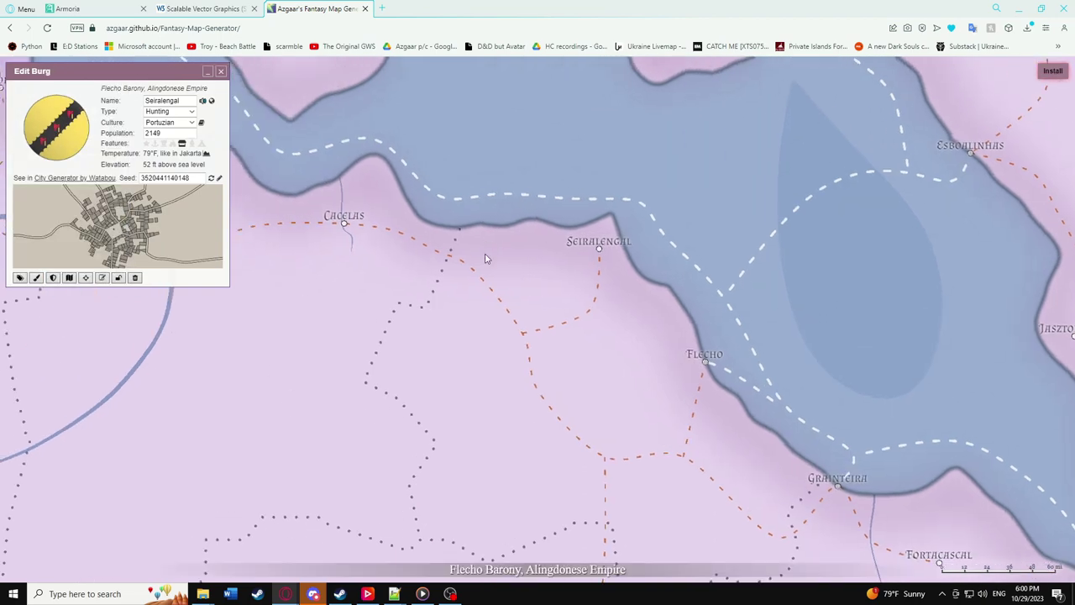